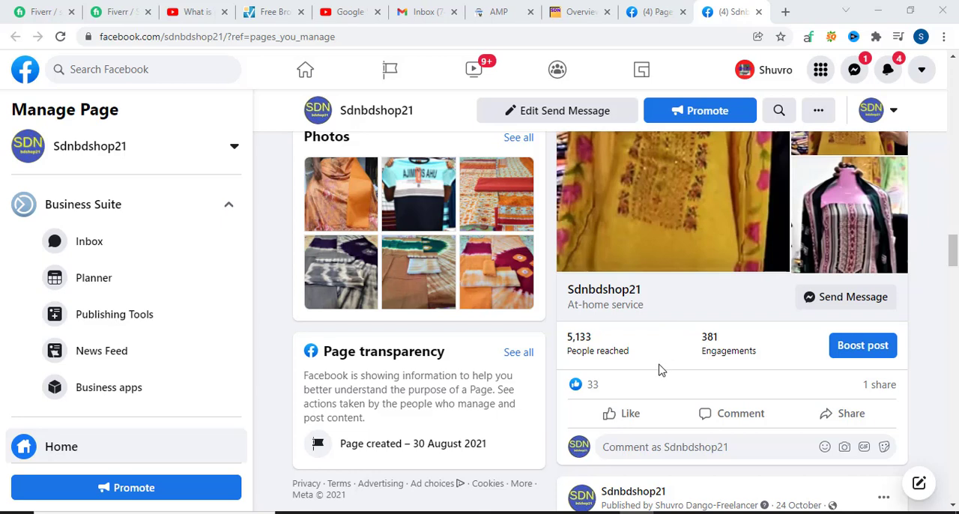
# - Start boosting the Sdnbdshop21 post that shows the yellow embroidered shalwar kameez
pyautogui.scroll(7, 614, 359)
pyautogui.scroll(-4, 614, 358)
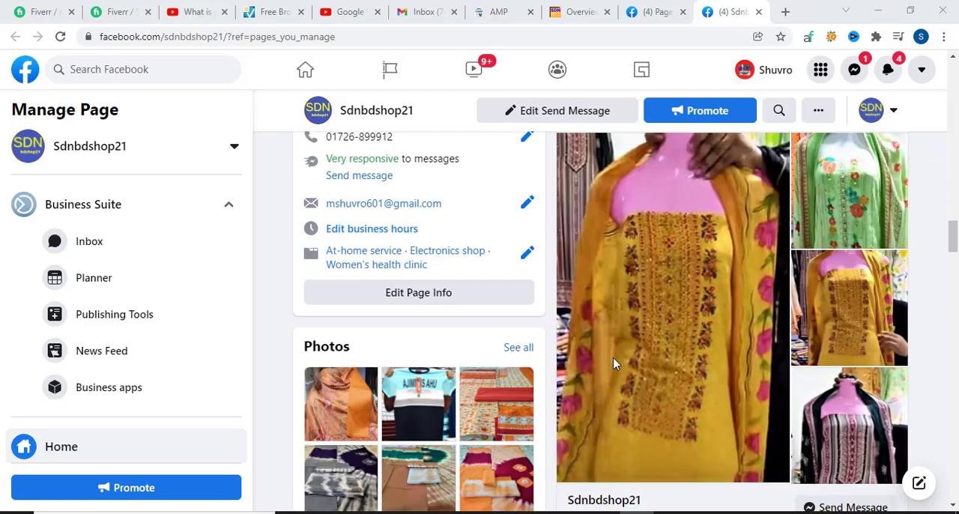
pyautogui.scroll(3, 614, 358)
pyautogui.scroll(-2, 619, 398)
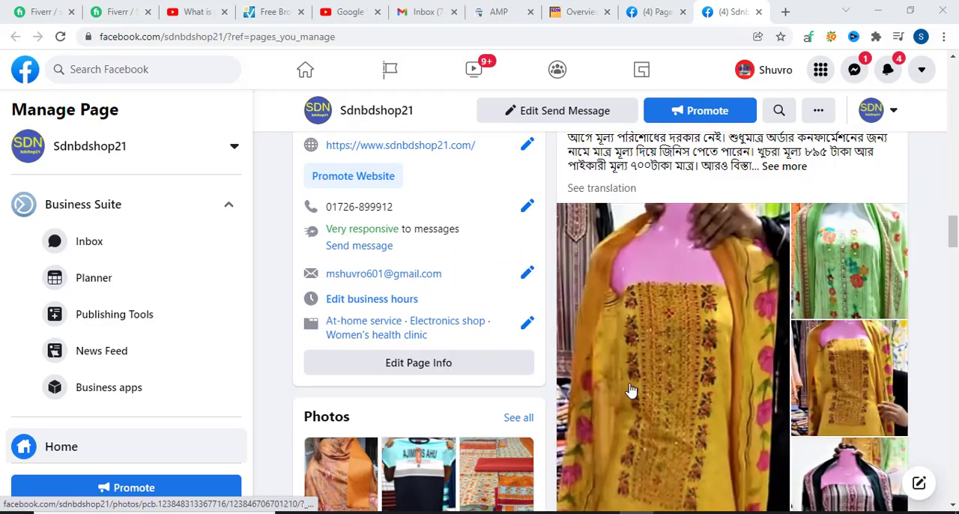
pyautogui.scroll(-3, 633, 390)
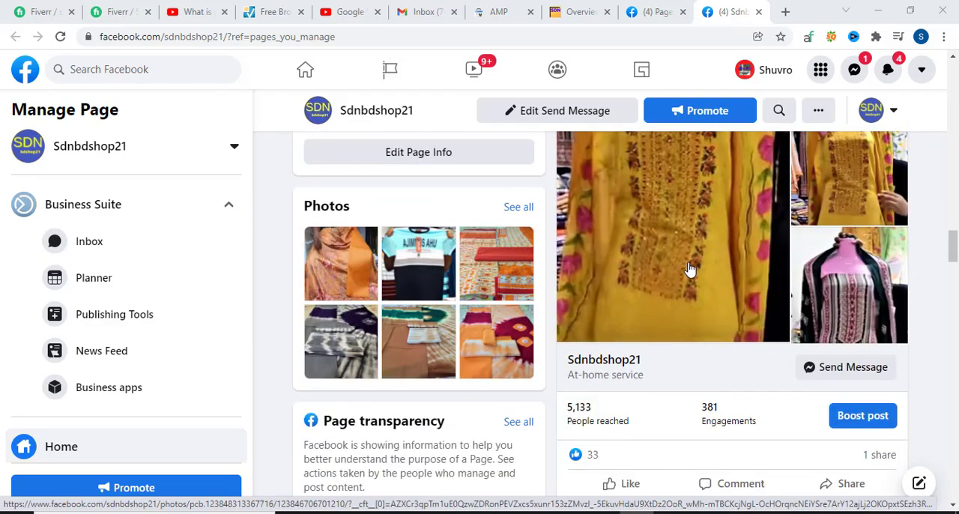
pyautogui.scroll(2, 697, 300)
pyautogui.scroll(-2, 698, 304)
pyautogui.scroll(-1, 694, 280)
pyautogui.scroll(-1, 704, 286)
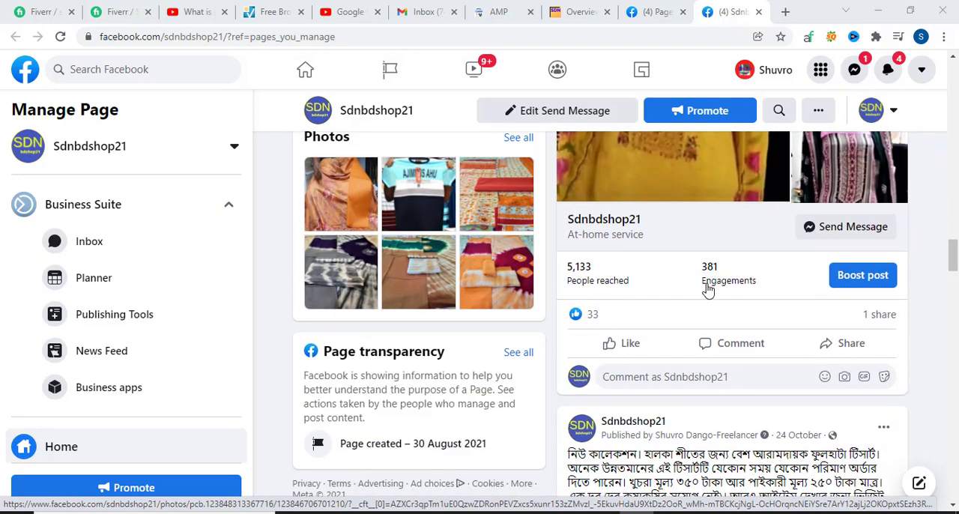
pyautogui.click(869, 279)
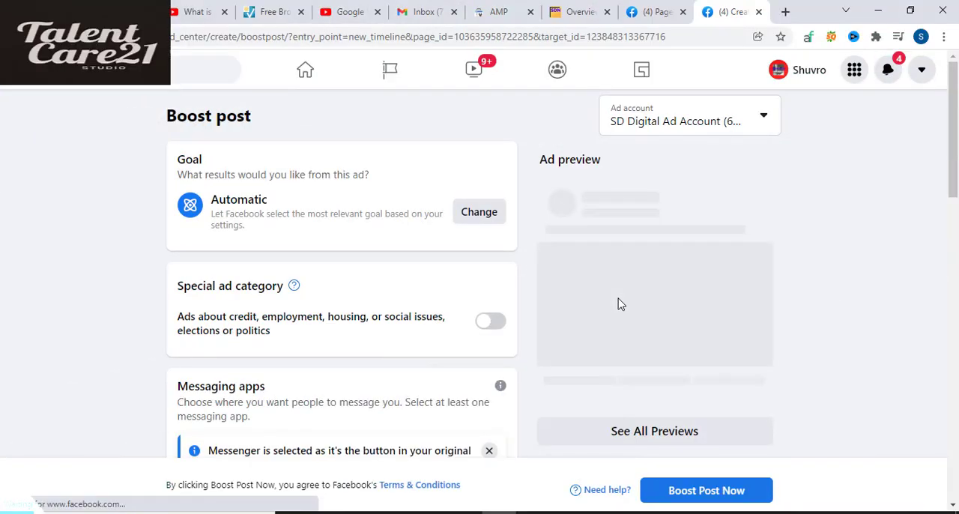
# - Change the ad goal to Get more messages and save it
pyautogui.scroll(-1, 621, 304)
pyautogui.scroll(1, 621, 304)
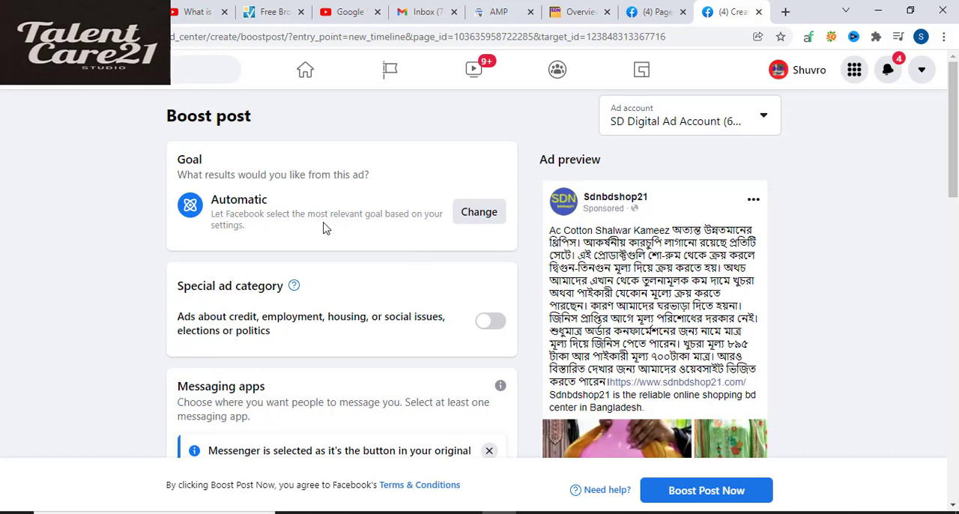
pyautogui.click(479, 215)
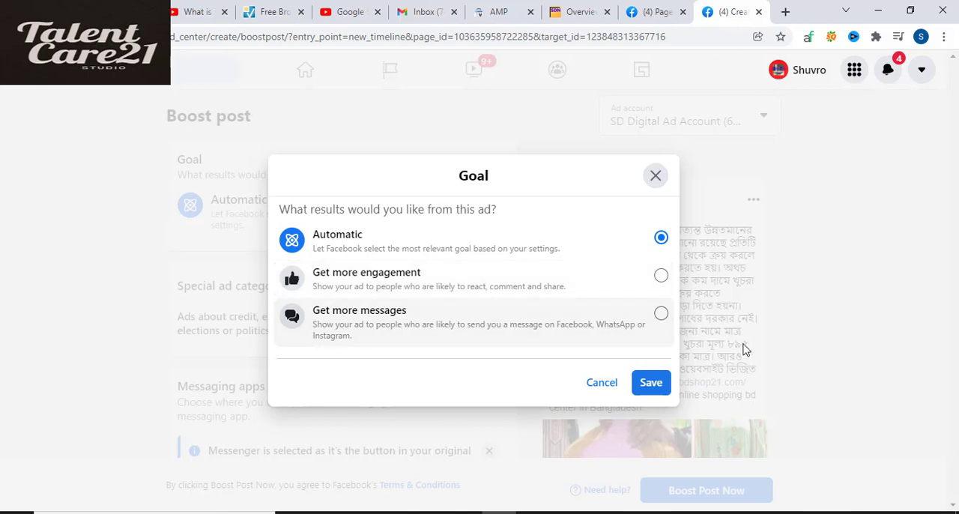
pyautogui.click(662, 315)
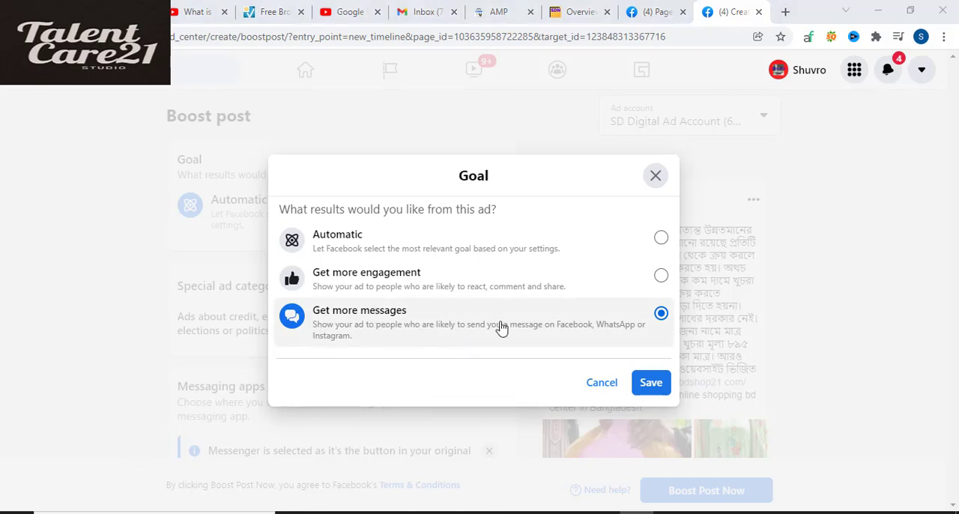
pyautogui.click(651, 384)
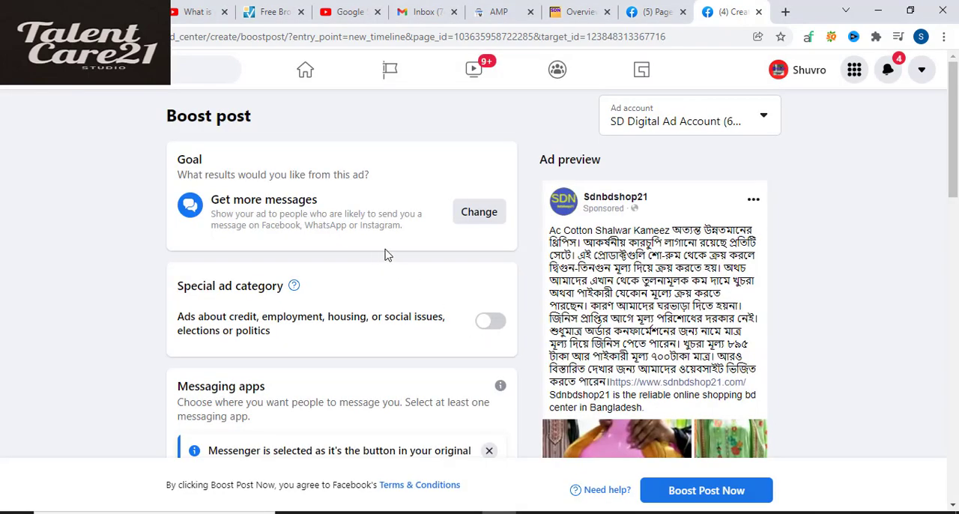
# - Review the special ad category and messaging app settings, and open the welcome message for editing
pyautogui.scroll(-1, 430, 248)
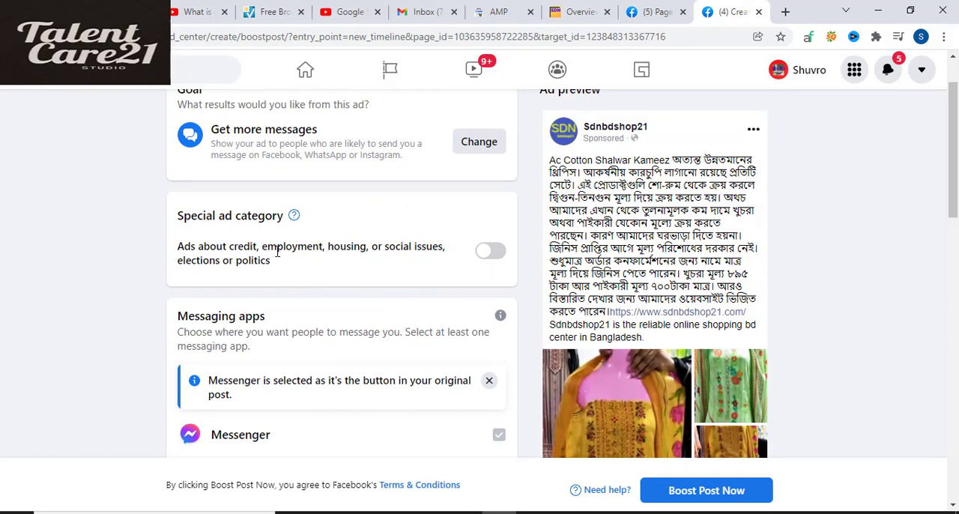
pyautogui.scroll(-2, 358, 264)
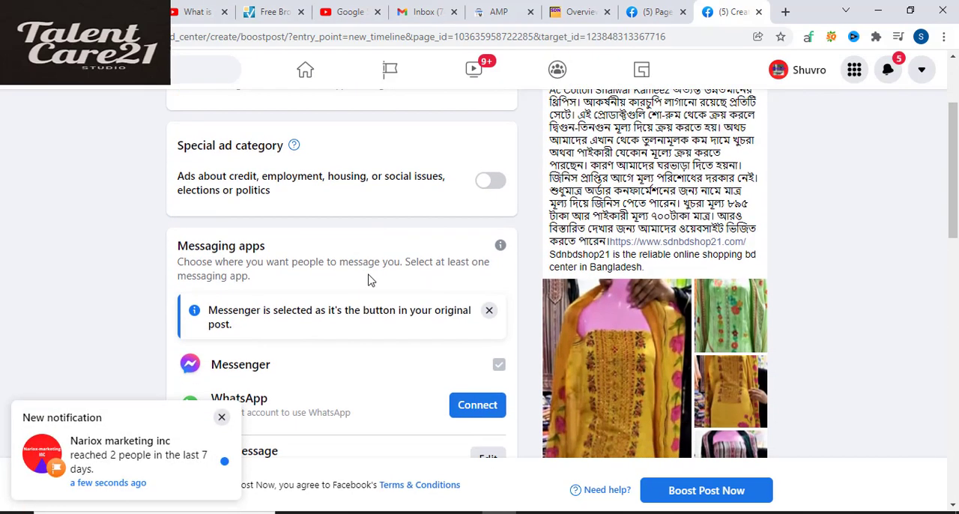
pyautogui.scroll(-2, 368, 328)
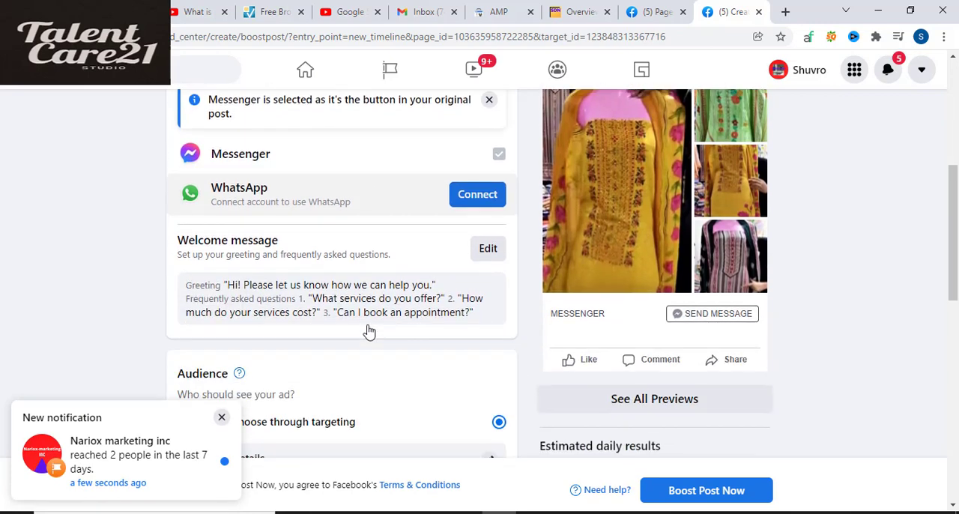
pyautogui.scroll(1, 368, 327)
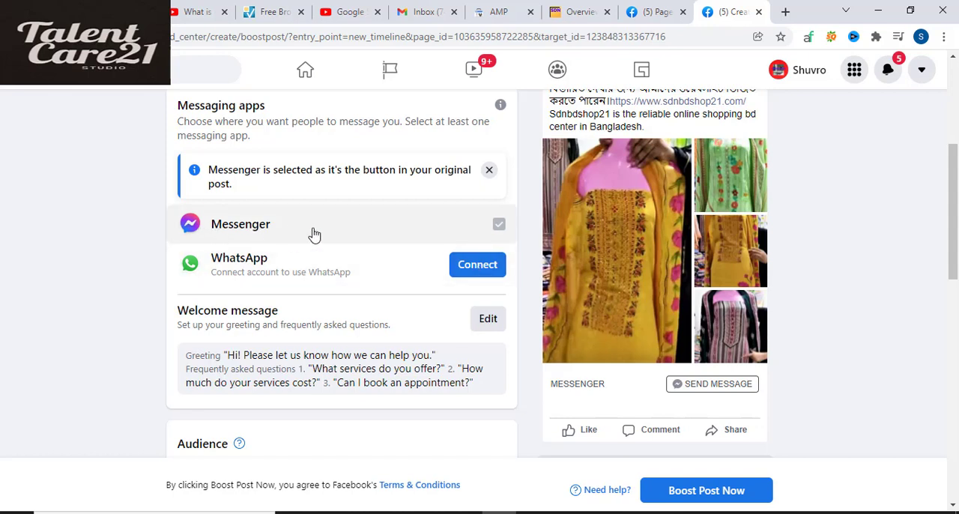
pyautogui.scroll(-1, 315, 235)
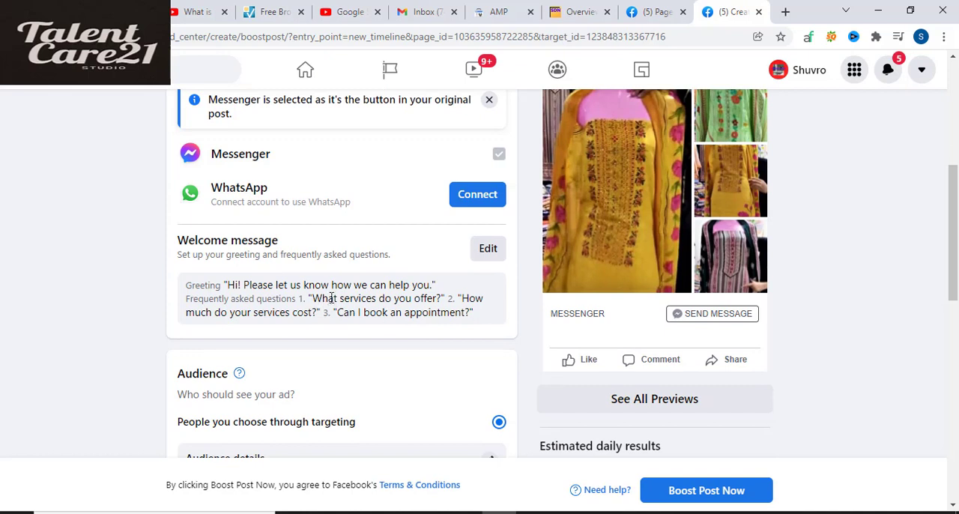
pyautogui.scroll(-1, 346, 297)
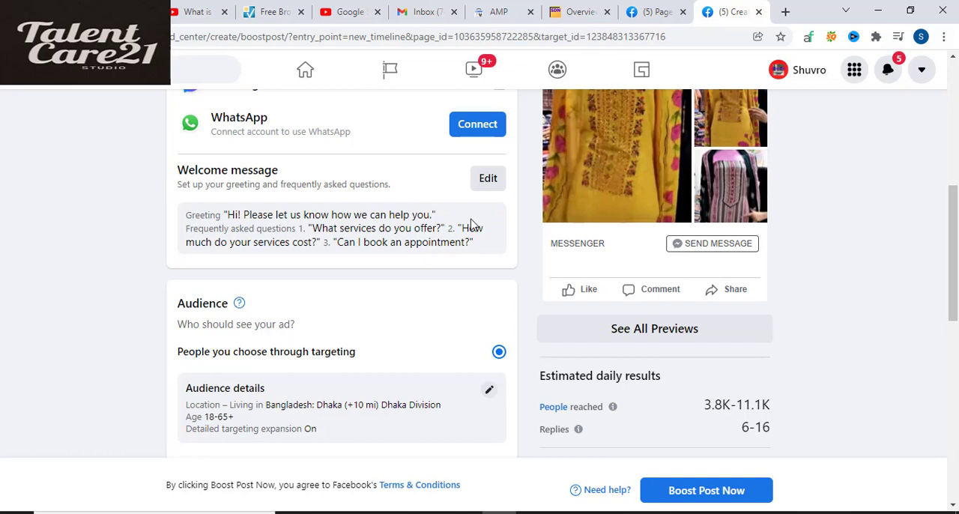
pyautogui.click(487, 178)
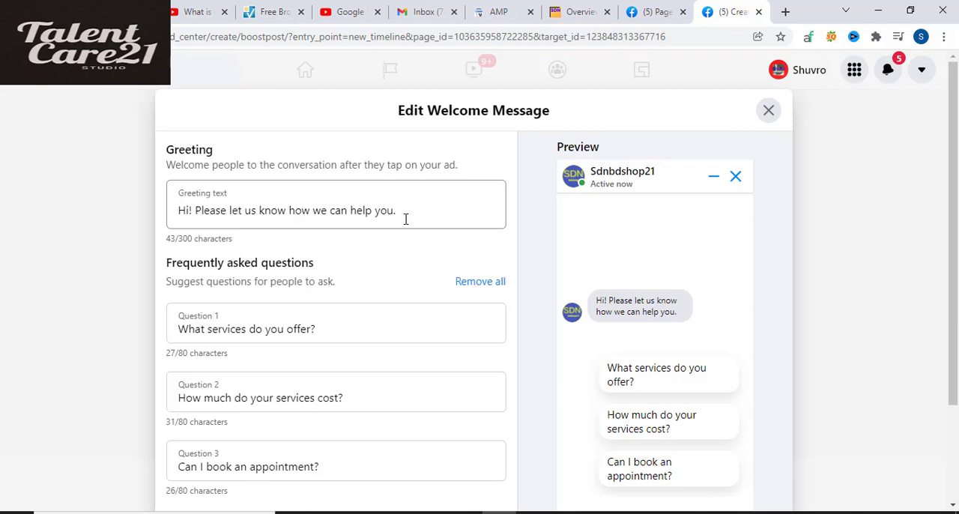
# - Examine the greeting text and the three frequently asked questions, then close the welcome message editor without saving
pyautogui.click(265, 212)
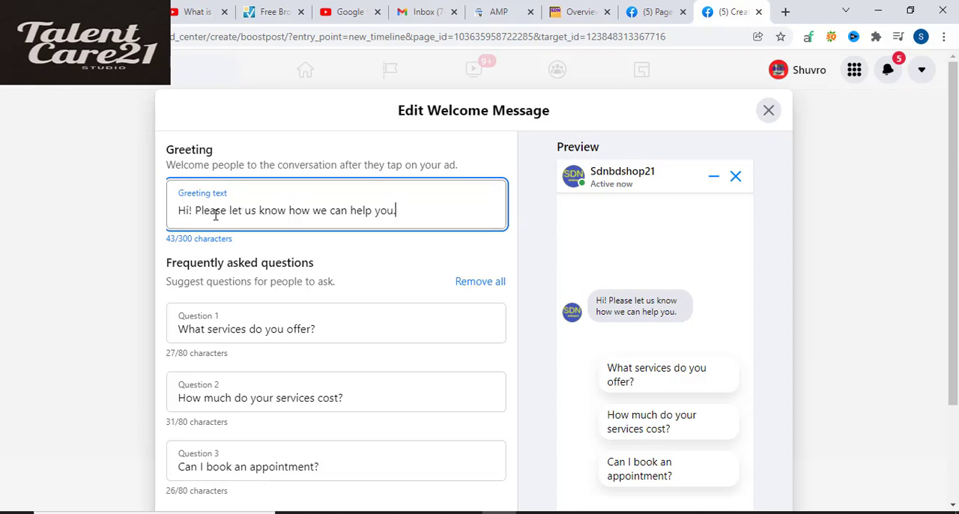
pyautogui.click(376, 399)
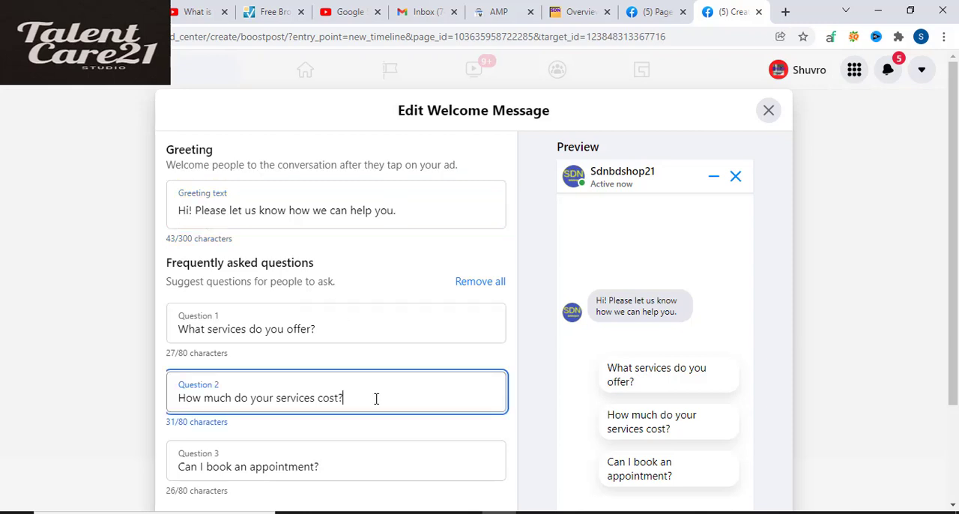
pyautogui.click(357, 330)
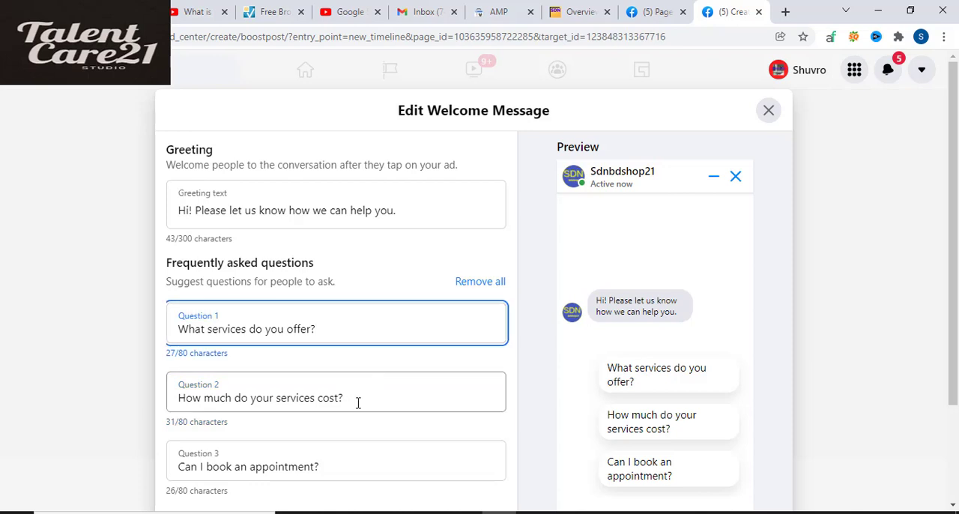
pyautogui.click(355, 397)
pyautogui.click(354, 327)
pyautogui.click(369, 391)
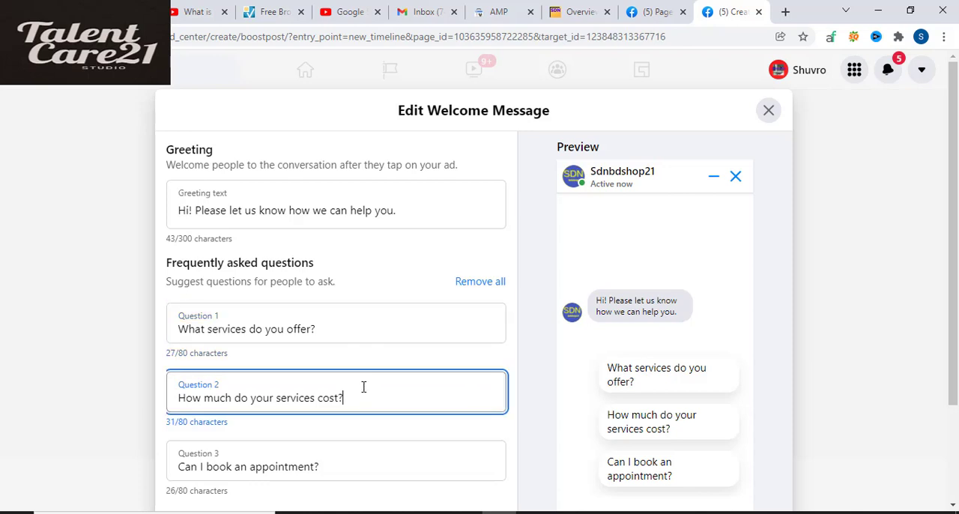
pyautogui.click(360, 330)
pyautogui.click(356, 389)
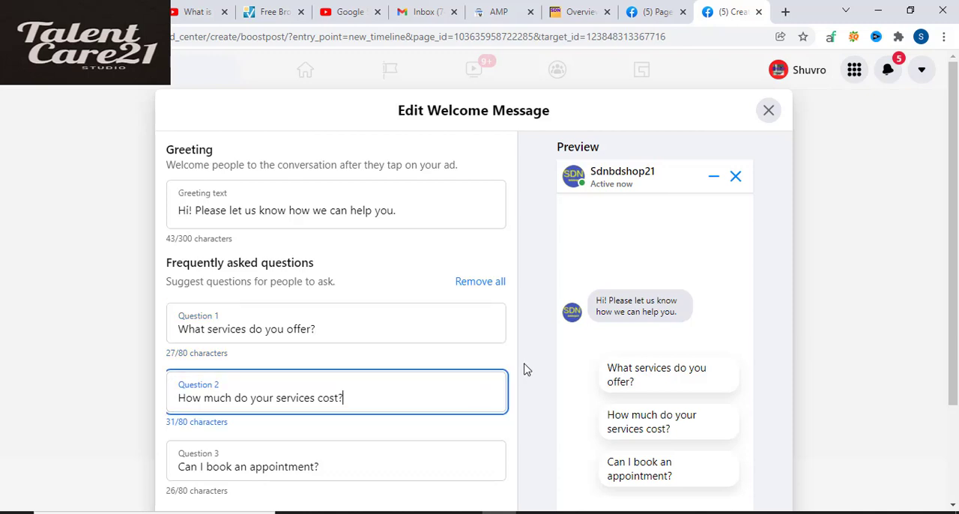
pyautogui.scroll(-3, 524, 370)
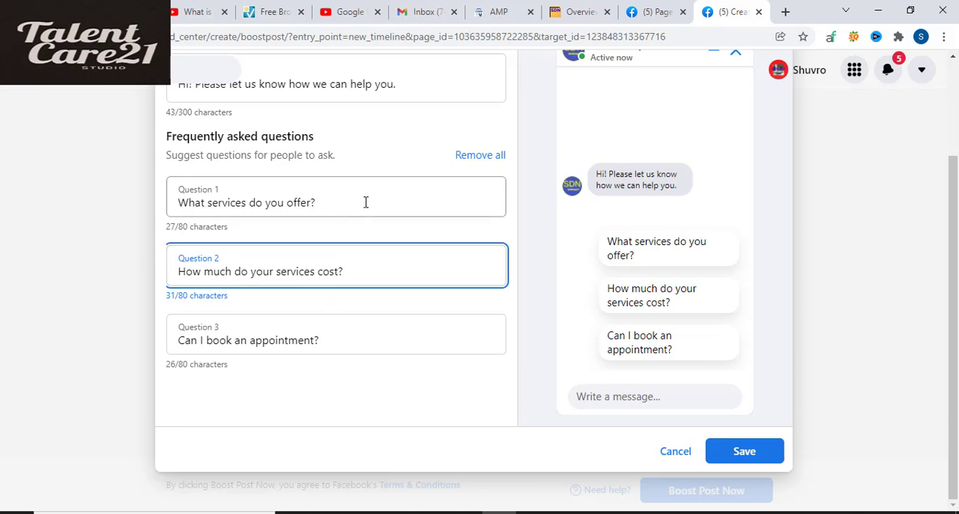
pyautogui.click(345, 337)
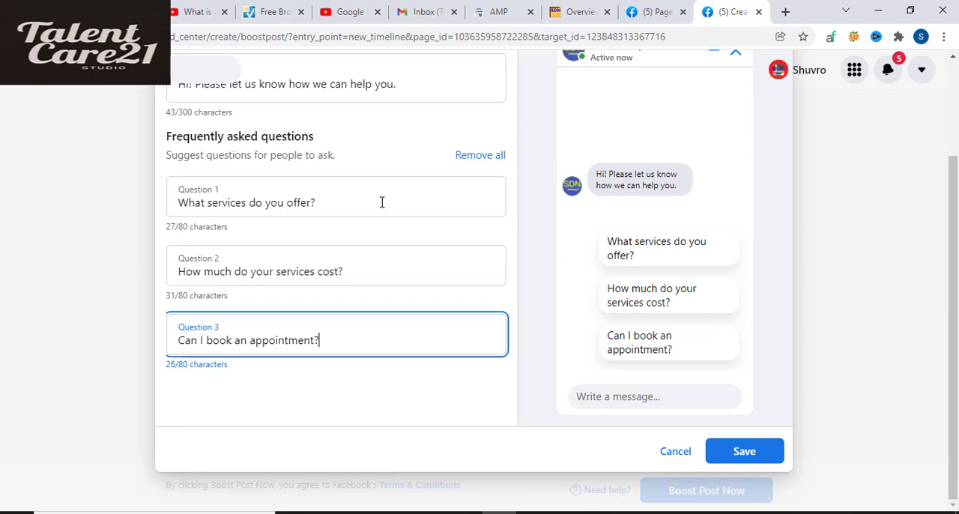
pyautogui.scroll(2, 461, 363)
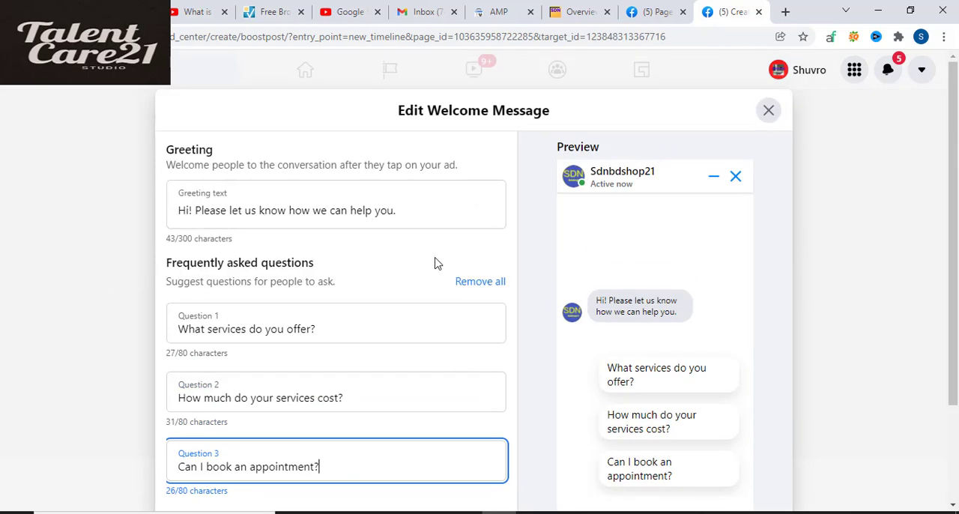
pyautogui.click(769, 110)
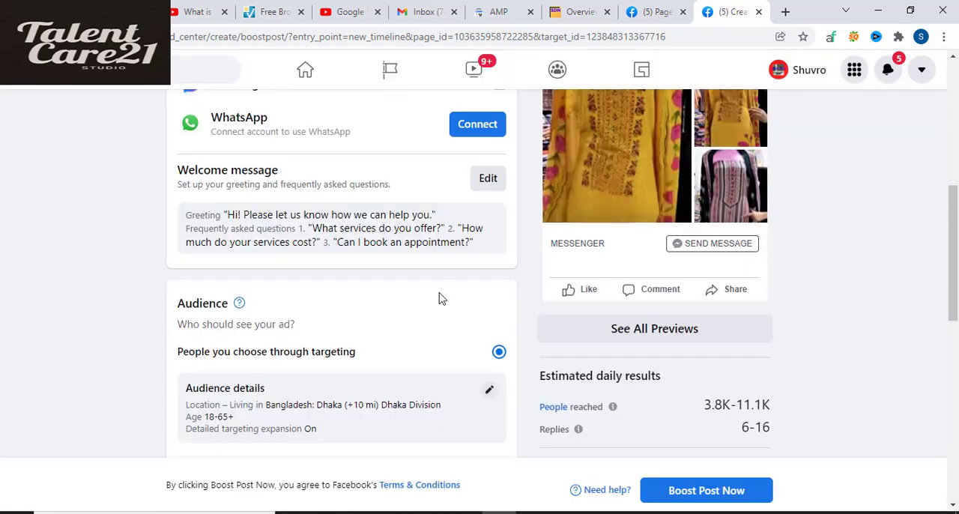
# - Edit the targeted audience details, setting the gender to Women and the maximum age to 50
pyautogui.scroll(-1, 439, 297)
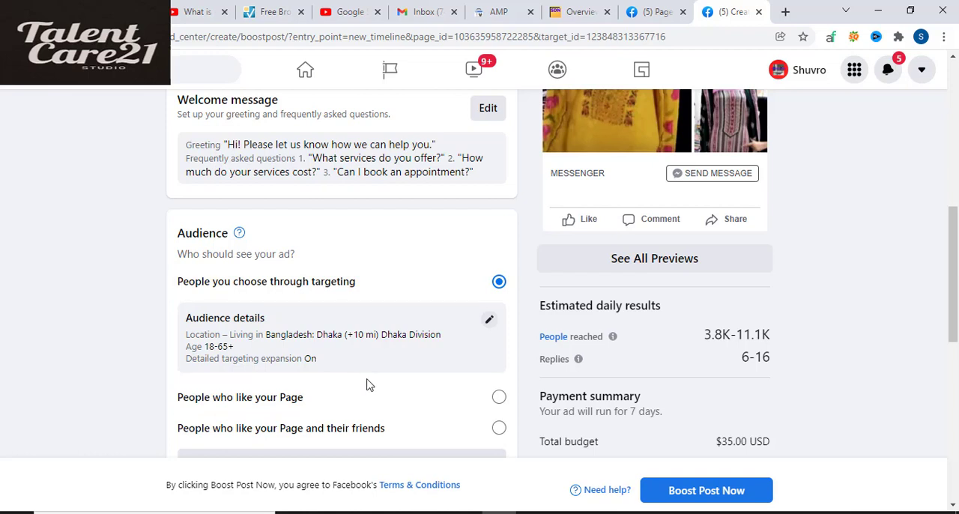
pyautogui.scroll(-1, 400, 369)
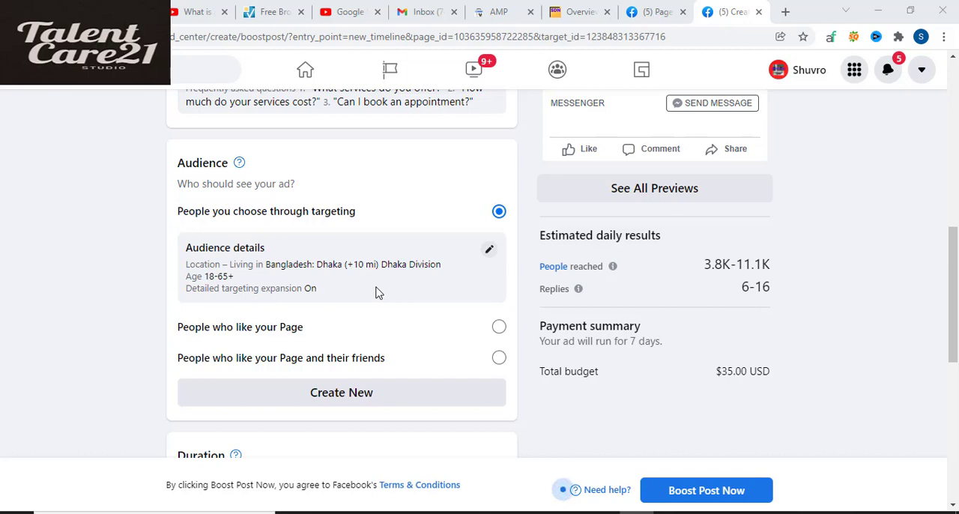
pyautogui.click(489, 250)
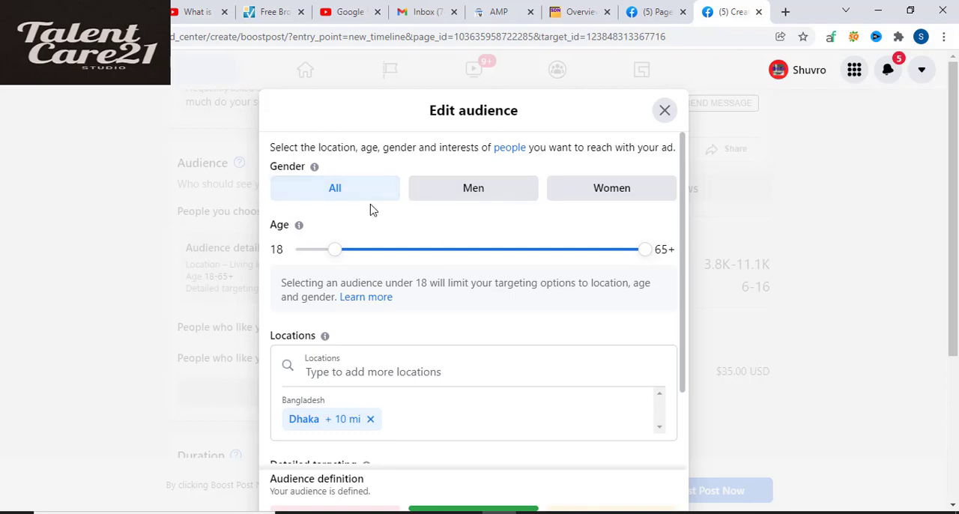
pyautogui.click(629, 189)
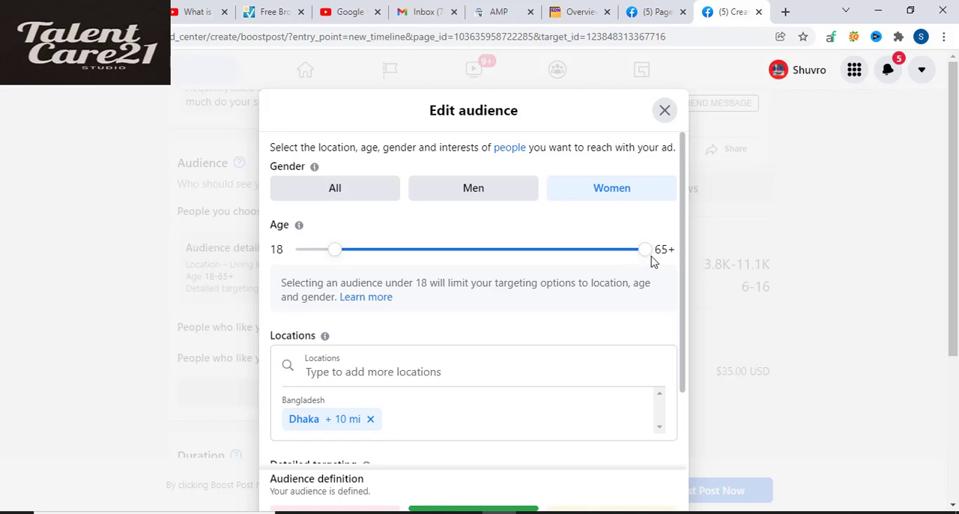
pyautogui.moveTo(650, 260); pyautogui.dragTo(551, 258)
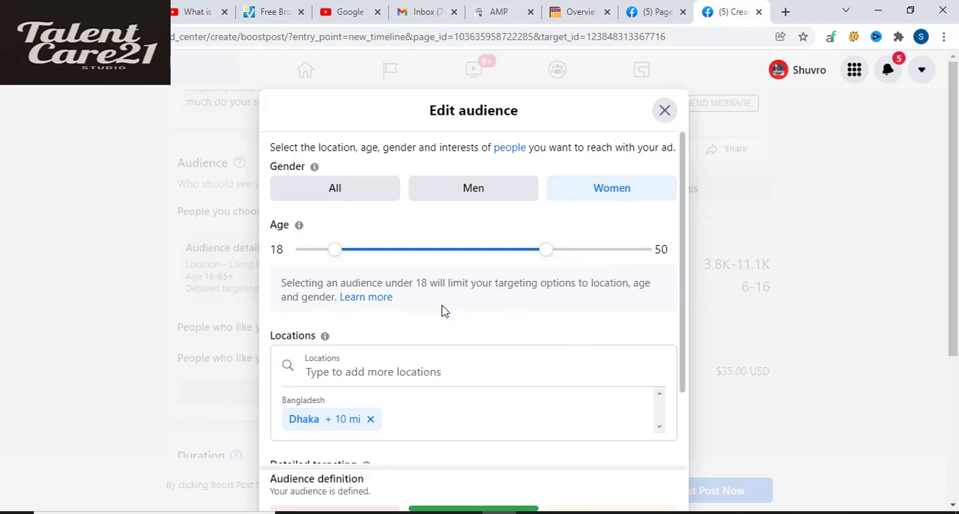
# - Search the audience locations for Comilla and add the suggestion that is listed simply as a place
pyautogui.scroll(-1, 442, 311)
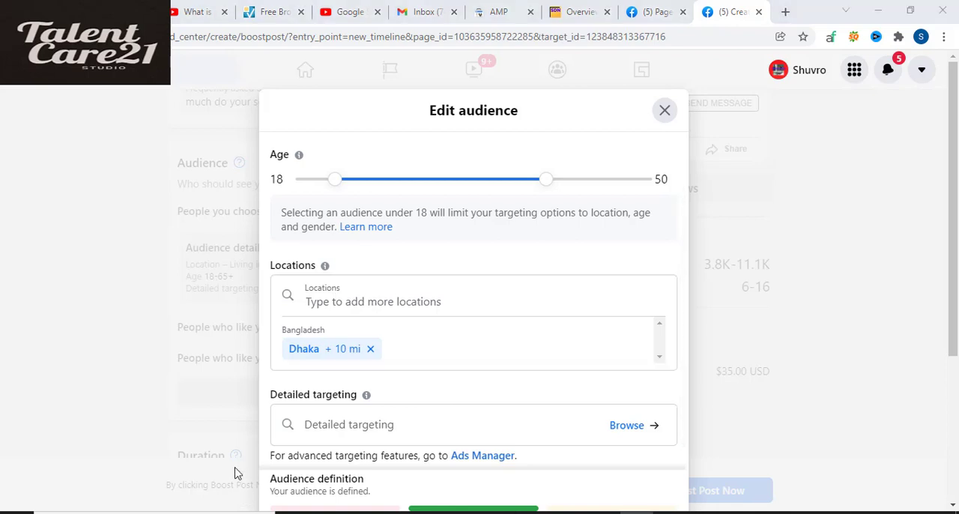
pyautogui.scroll(-1, 476, 321)
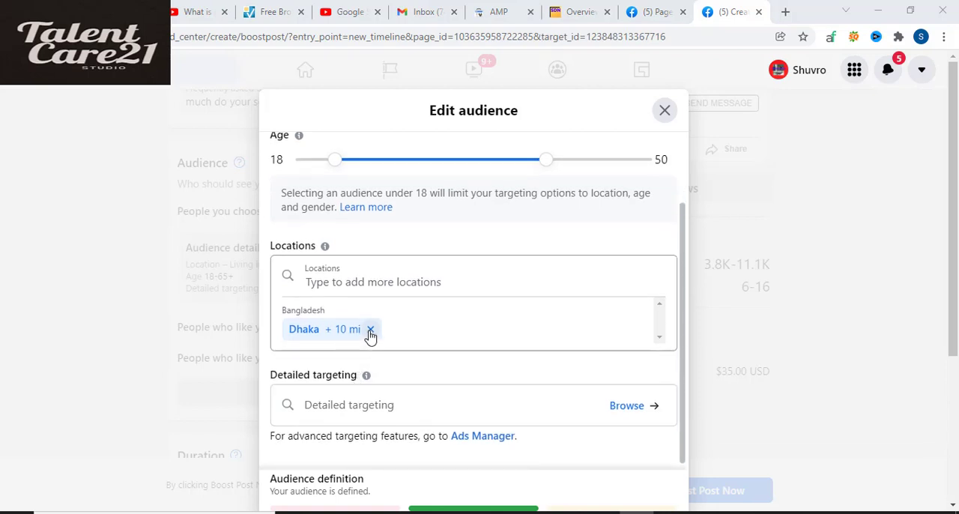
pyautogui.click(361, 282)
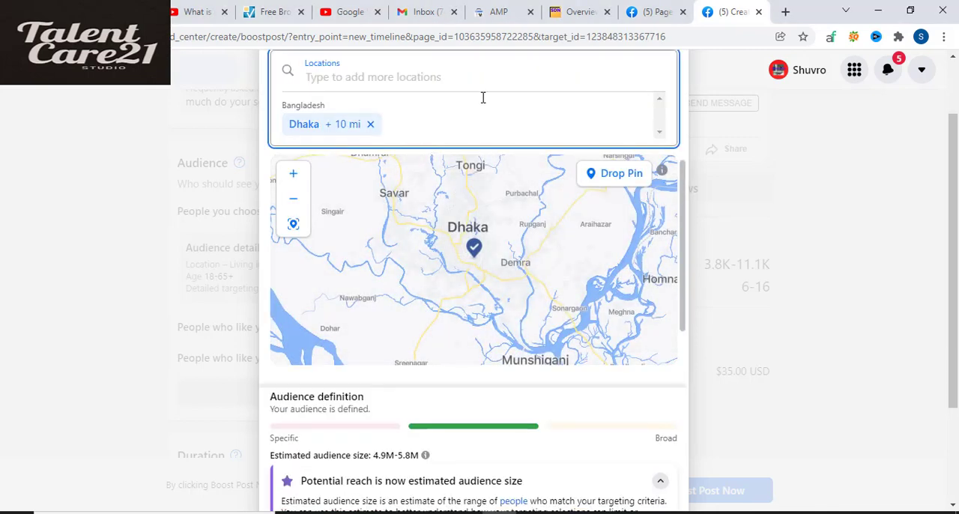
pyautogui.write('Comi')
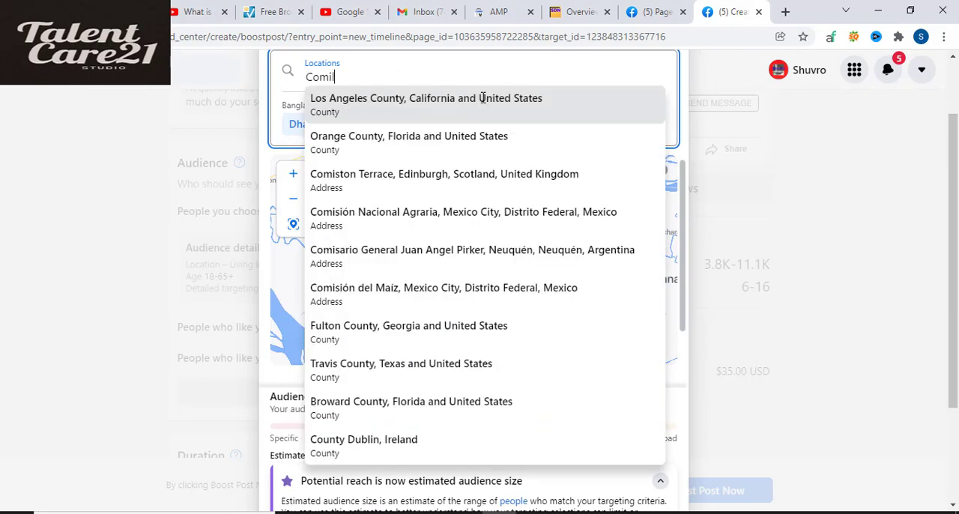
pyautogui.write('lla')
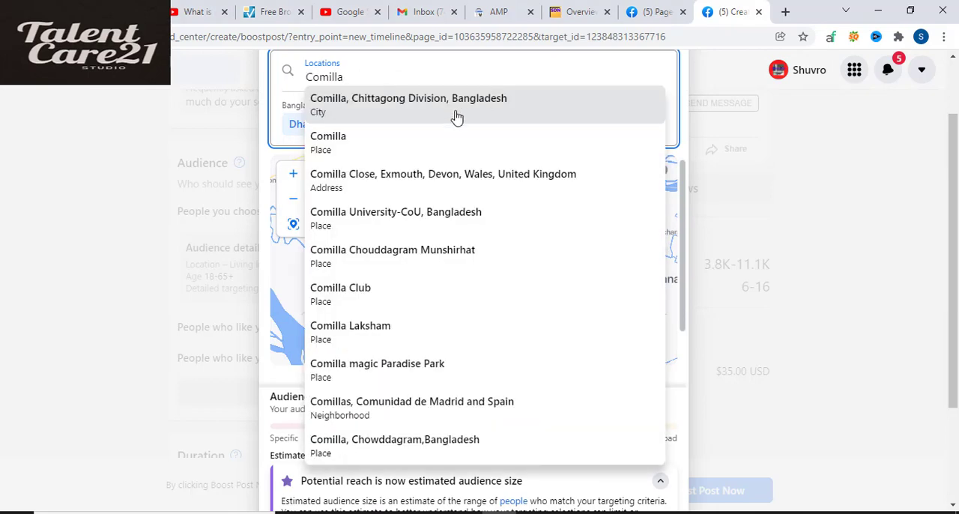
pyautogui.click(363, 154)
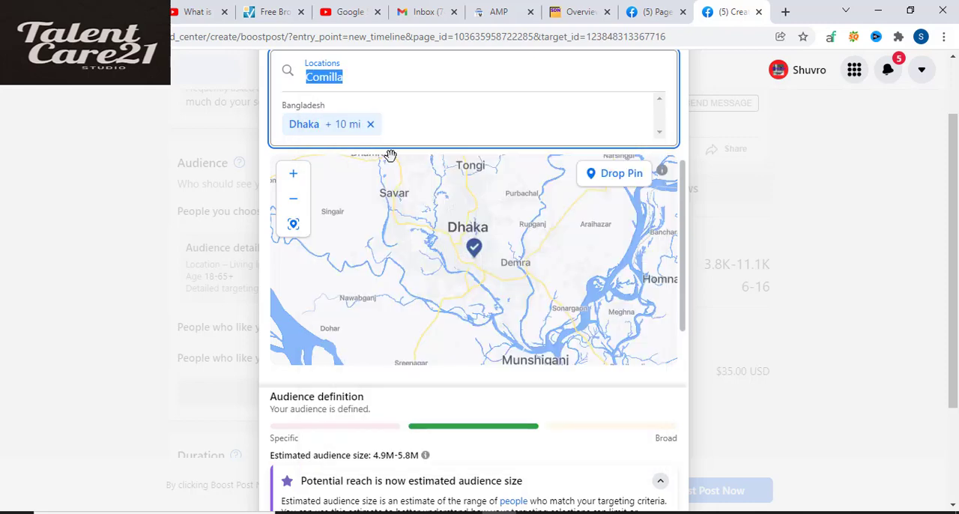
# - Search for Norsingdi and add the place of that name to the audience locations
pyautogui.scroll(3, 708, 177)
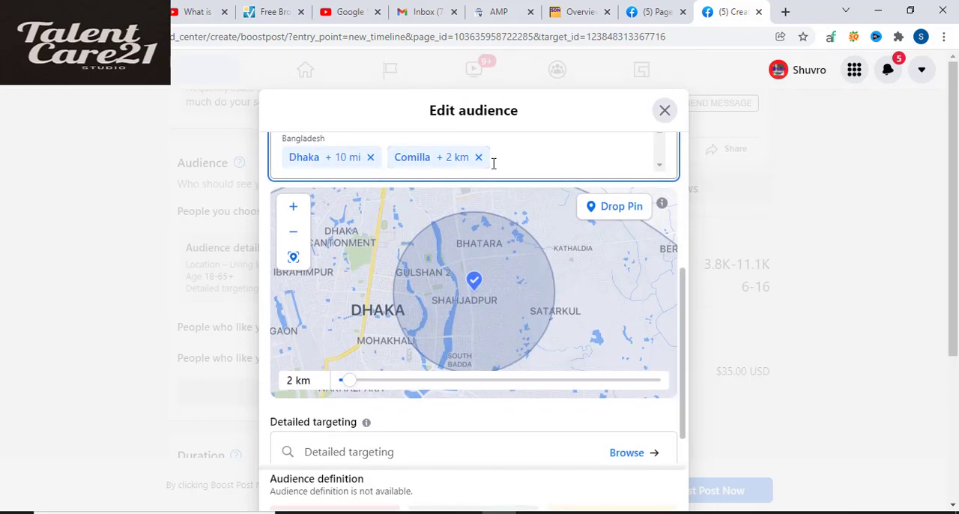
pyautogui.scroll(1, 472, 154)
pyautogui.scroll(3, 472, 154)
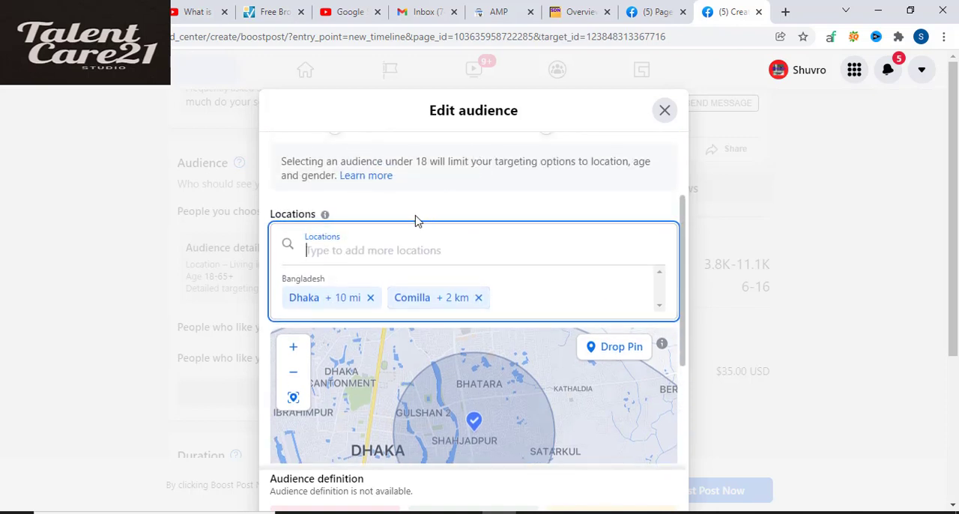
pyautogui.click(328, 244)
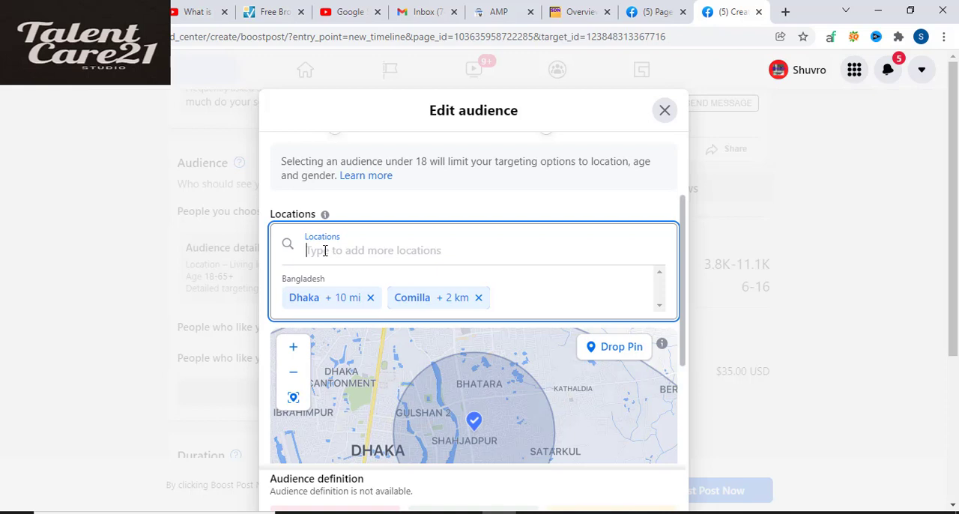
pyautogui.write('Nor')
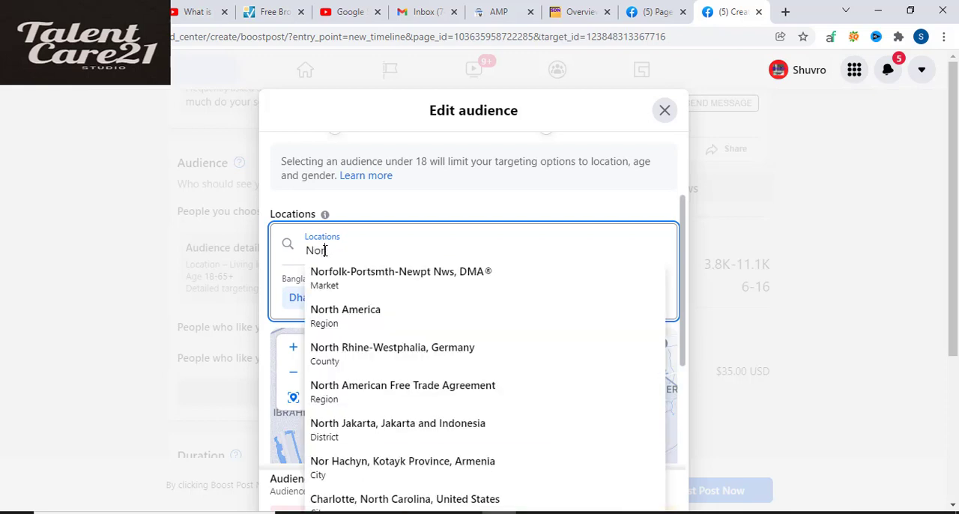
pyautogui.write('ting')
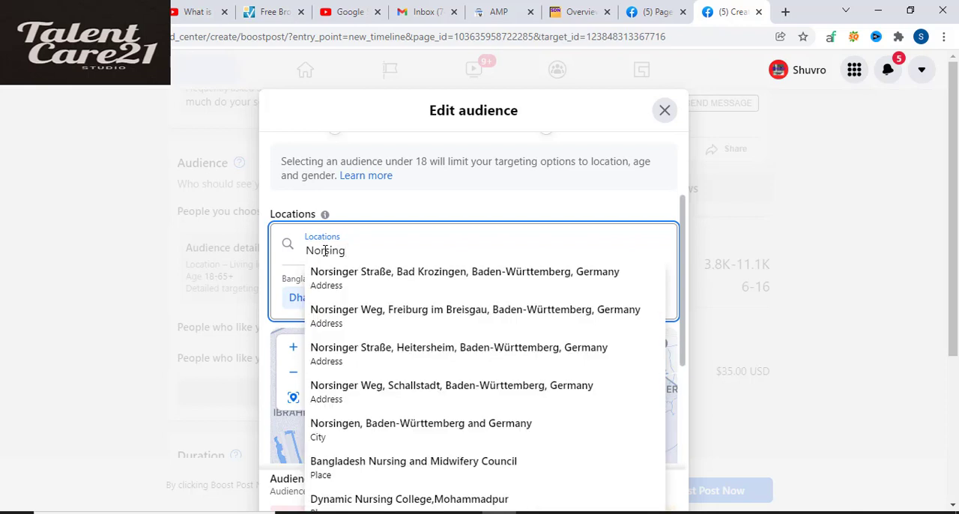
pyautogui.write('di')
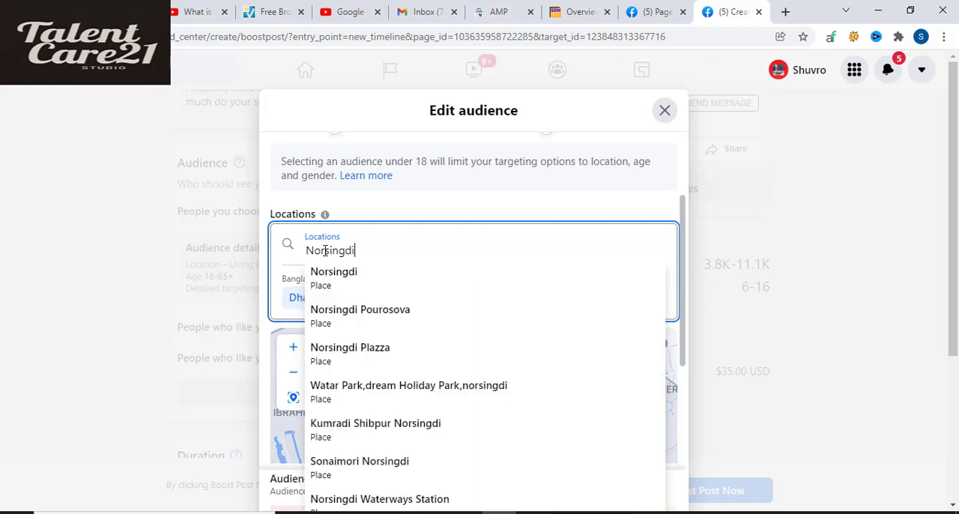
pyautogui.click(349, 283)
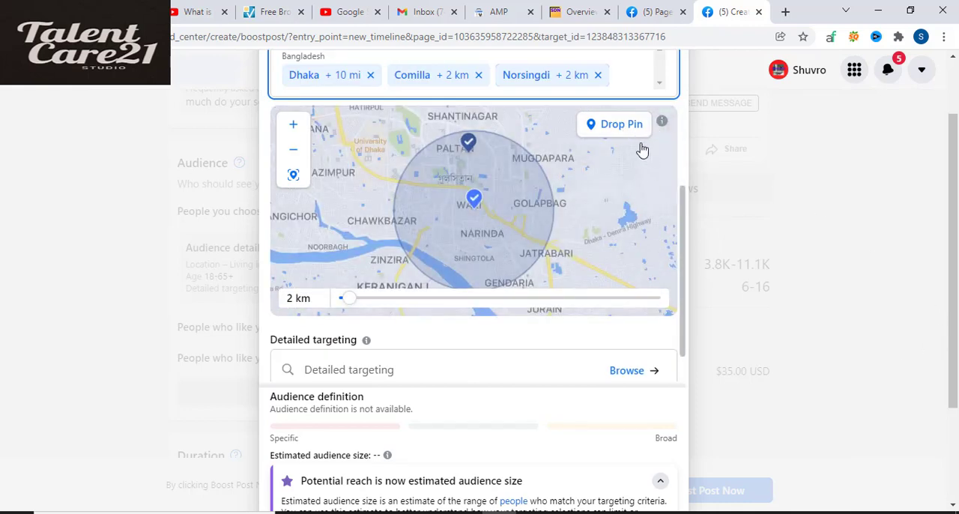
# - Try the Drop Pin option on the location map, then widen the radius around Norsingdi to 20 km
pyautogui.click(619, 126)
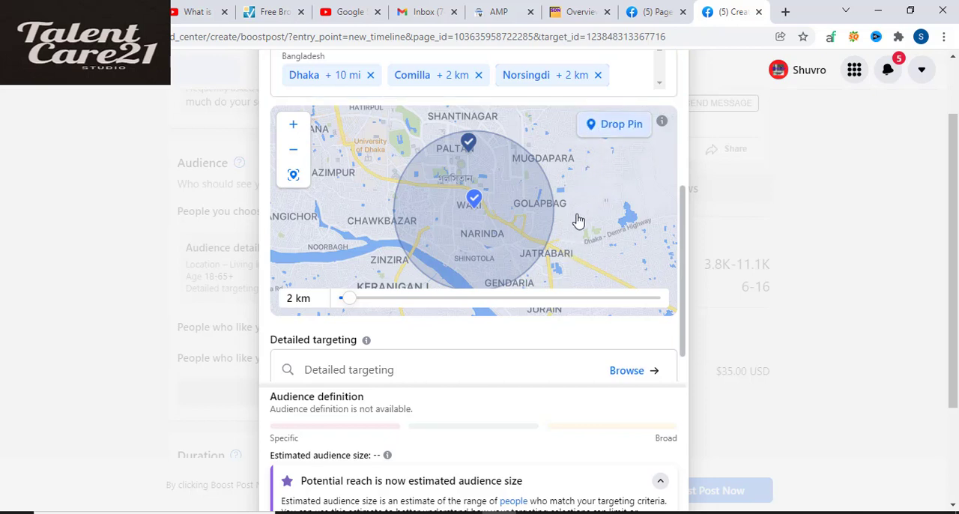
pyautogui.scroll(2, 601, 224)
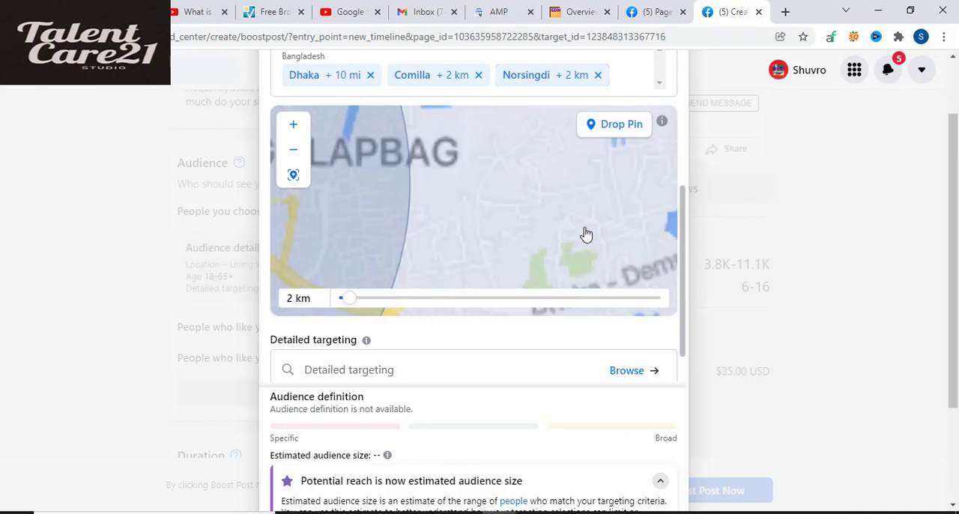
pyautogui.scroll(-2, 584, 227)
pyautogui.scroll(2, 762, 258)
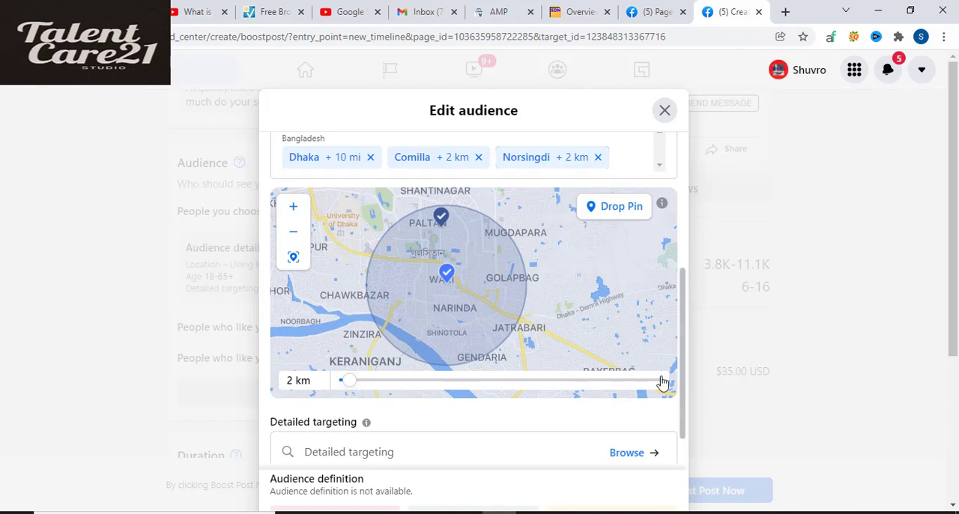
pyautogui.scroll(-1, 525, 411)
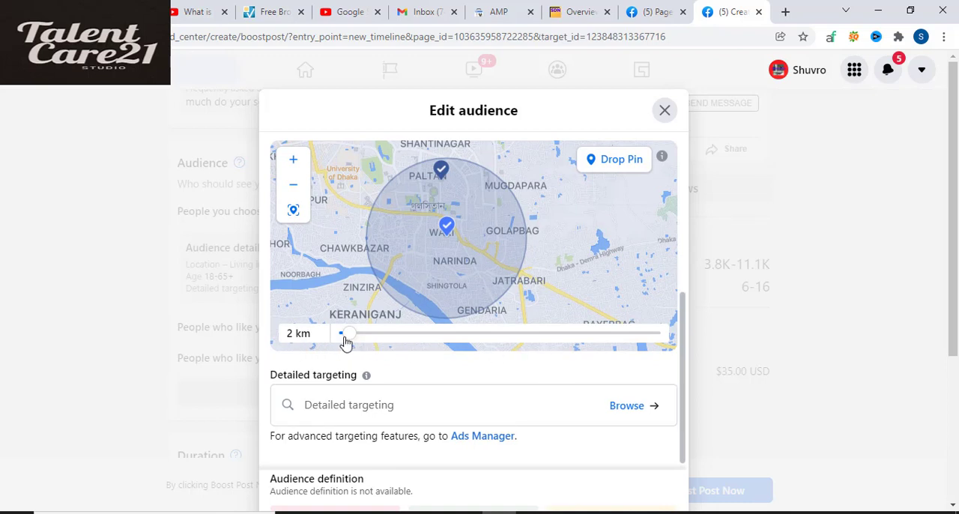
pyautogui.moveTo(352, 340); pyautogui.dragTo(419, 343)
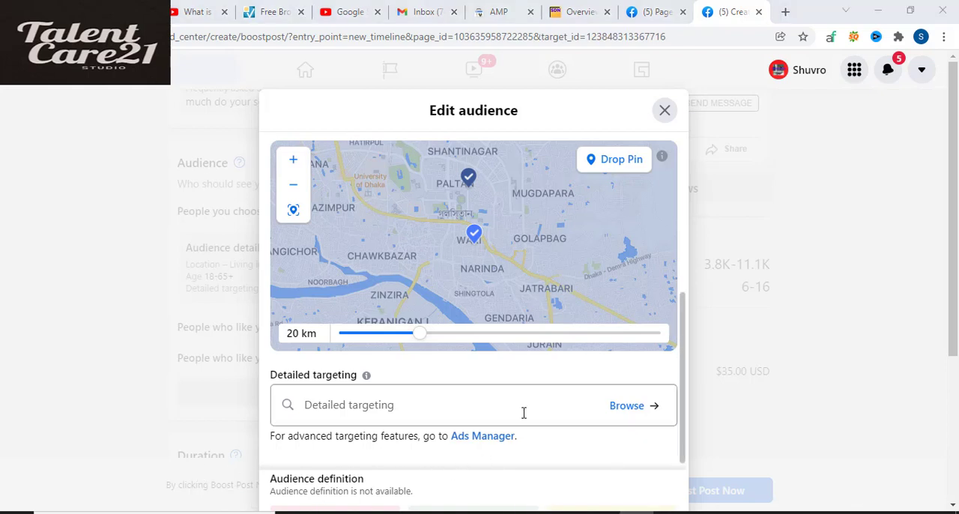
# - Search the detailed targeting for online and add the Online shopping interest
pyautogui.scroll(-1, 545, 283)
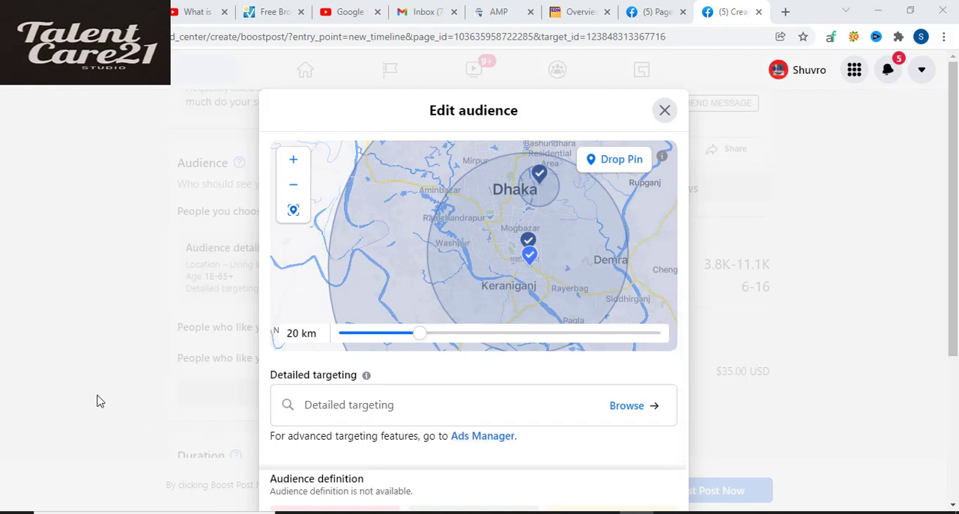
pyautogui.click(390, 406)
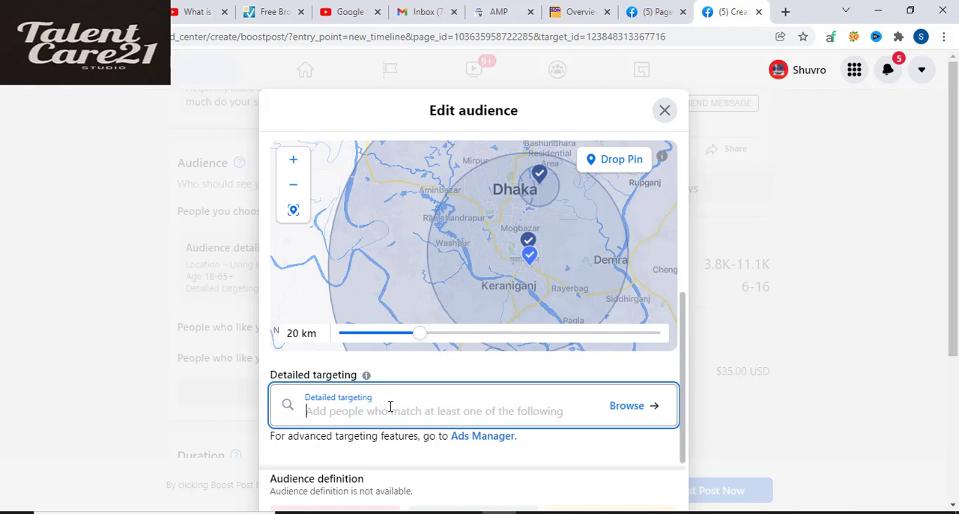
pyautogui.write('on')
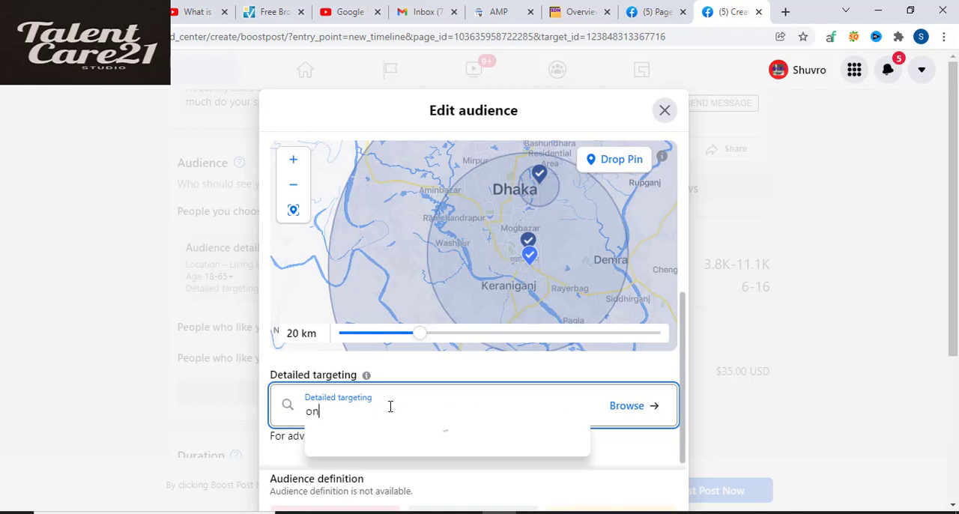
pyautogui.write('line')
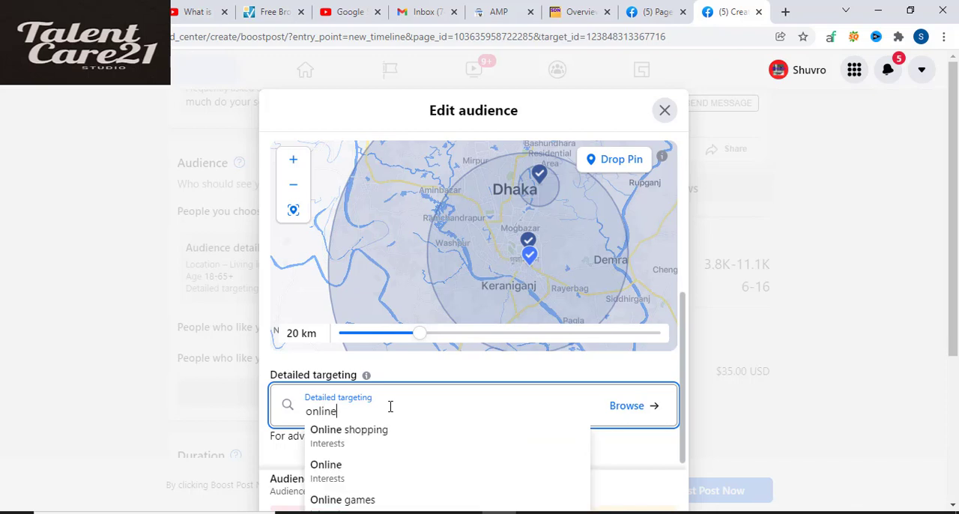
pyautogui.click(358, 433)
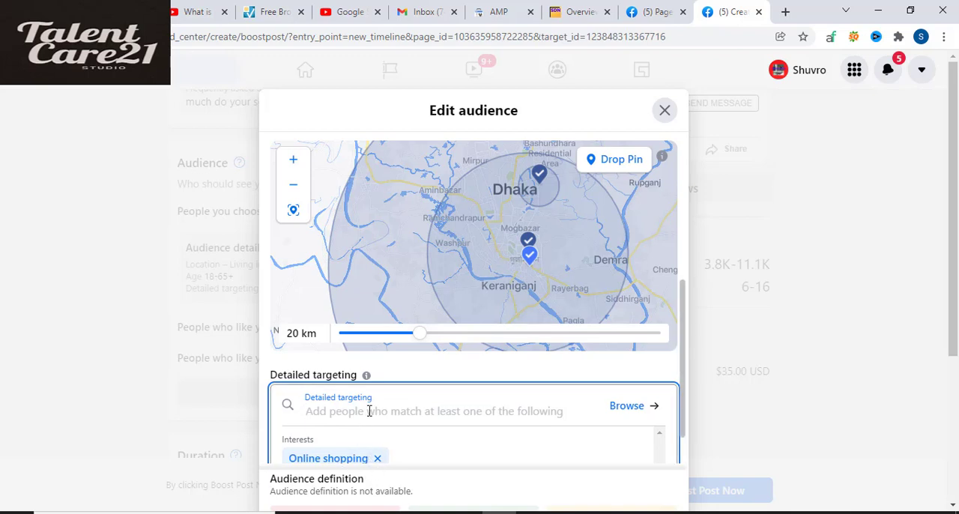
# - Add the Clothing interest to the detailed targeting
pyautogui.write('clo')
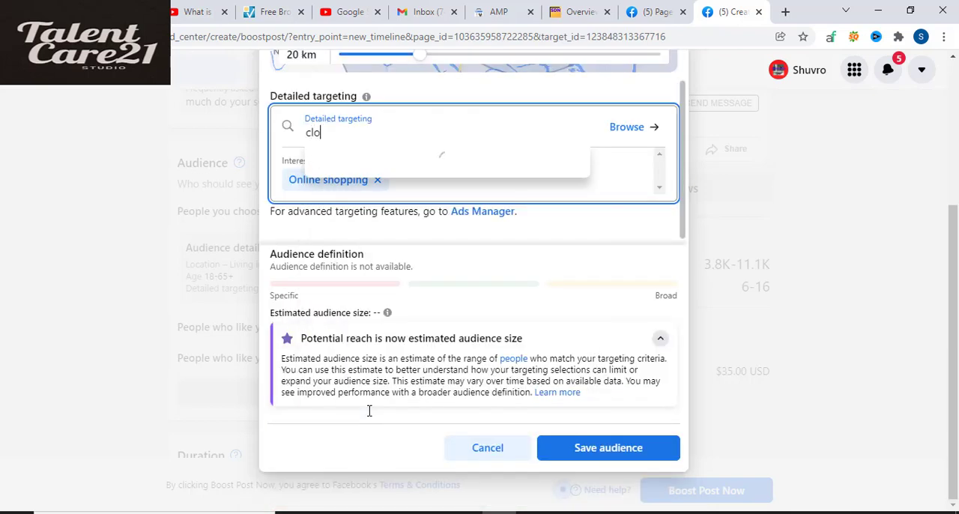
pyautogui.write('thi')
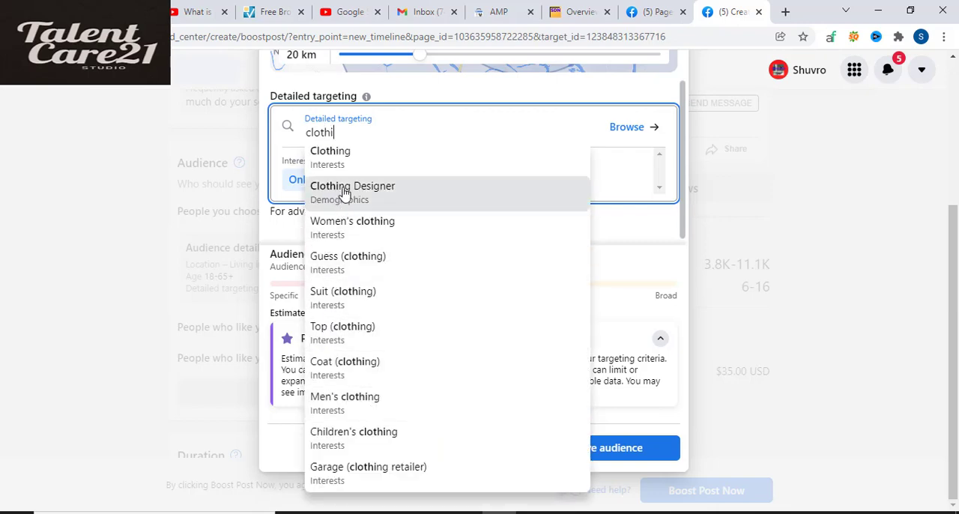
pyautogui.click(335, 157)
pyautogui.scroll(-3, 422, 352)
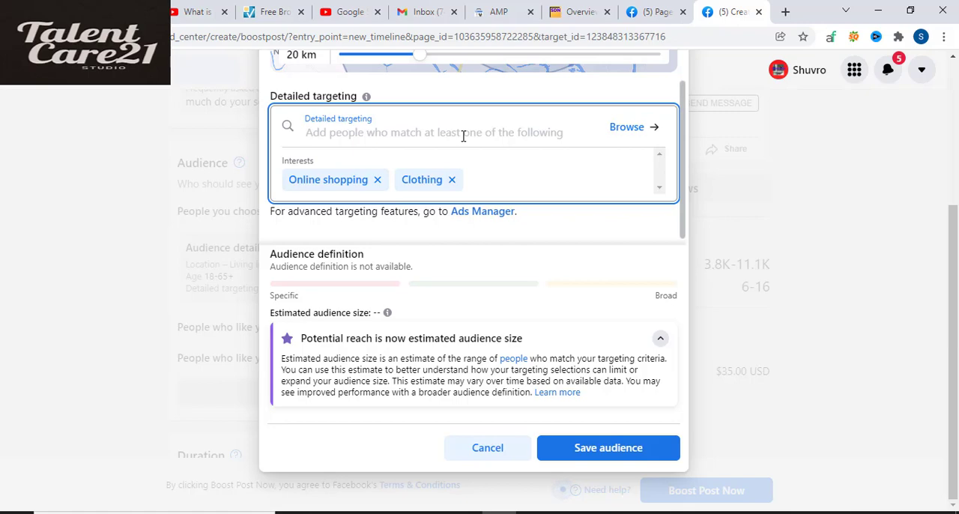
# - Search the detailed targeting options for women dress
pyautogui.write('wemu')
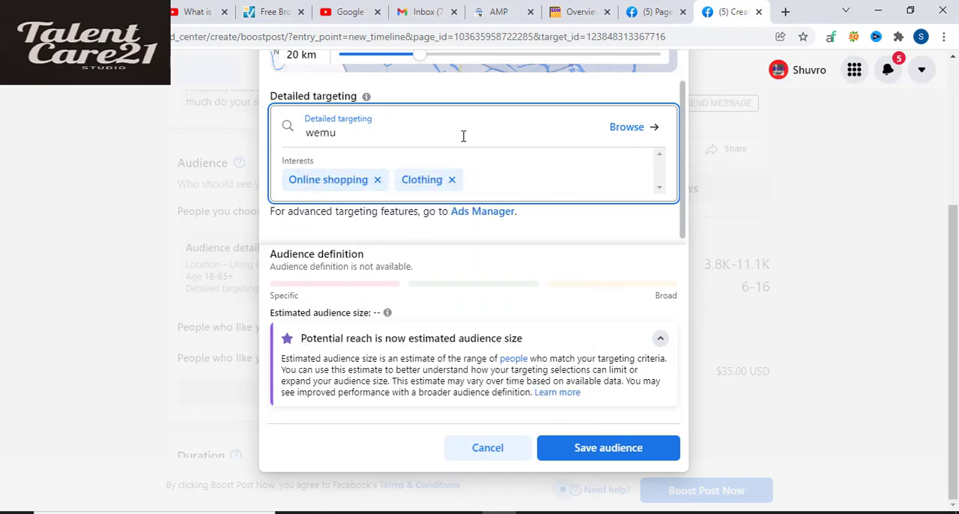
pyautogui.press('BackSpace')
pyautogui.write('en ')
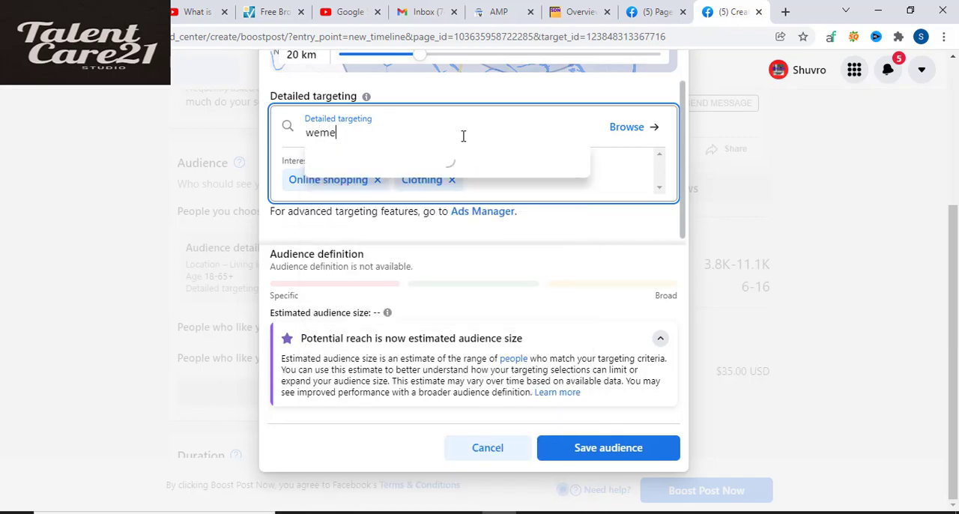
pyautogui.write('dress')
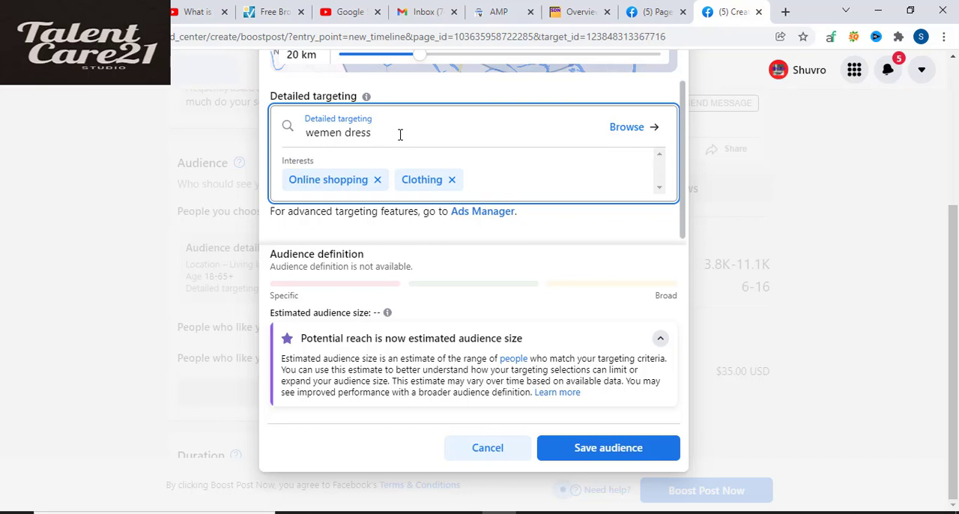
pyautogui.press('Left')
pyautogui.press('Left')
pyautogui.press('Left')
pyautogui.press('Left')
pyautogui.press('Left')
pyautogui.press('Left')
pyautogui.press('Left')
pyautogui.press('Left')
pyautogui.press('BackSpace')
pyautogui.write('o')
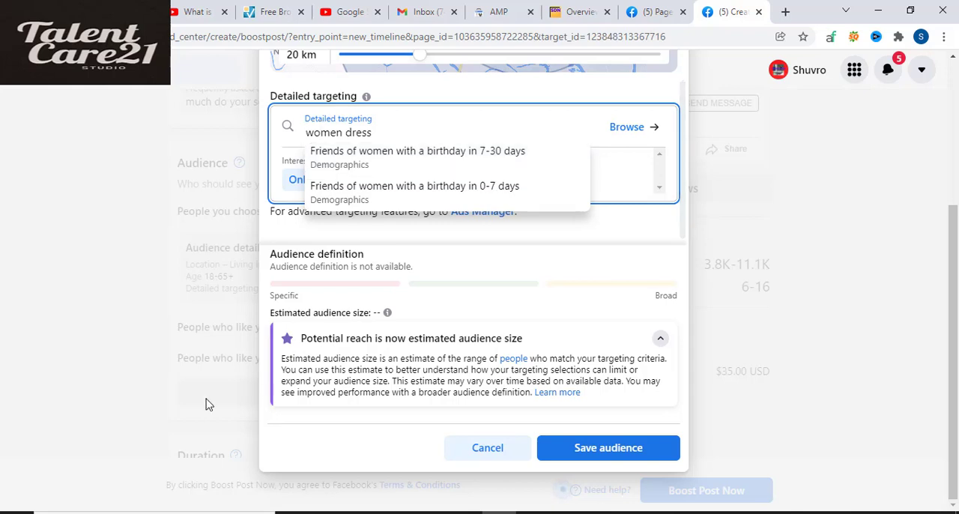
# - Shorten the detailed targeting search to women and add the Women's clothing interest
pyautogui.press('BackSpace')
pyautogui.press('BackSpace')
pyautogui.press('BackSpace')
pyautogui.press('BackSpace')
pyautogui.press('BackSpace')
pyautogui.press('BackSpace')
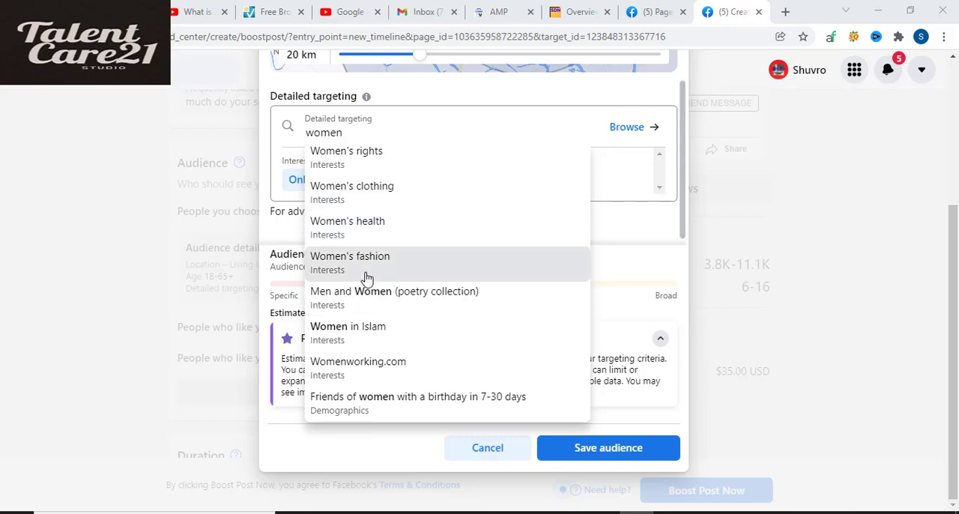
pyautogui.click(378, 195)
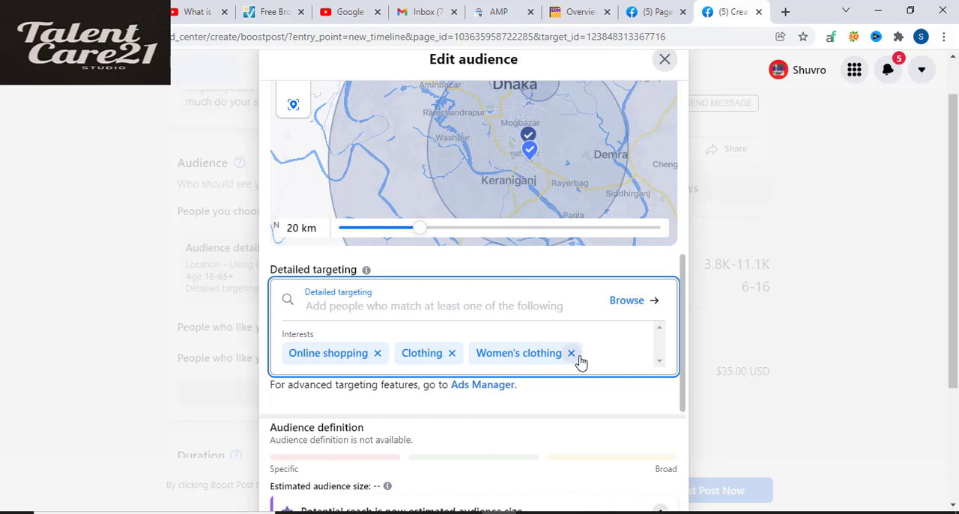
# - Browse the Demographics categories for detailed targeting, then return to the audience settings without adding any
pyautogui.click(641, 304)
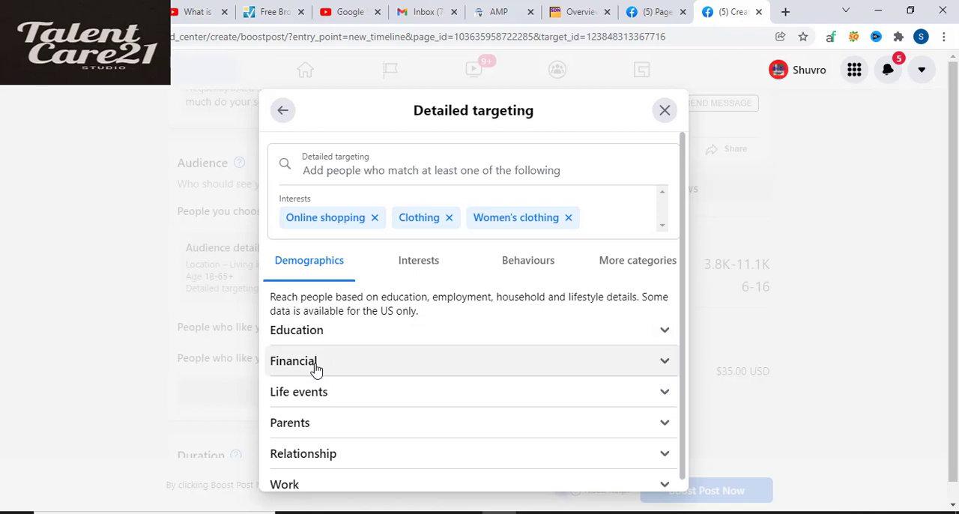
pyautogui.scroll(-1, 320, 400)
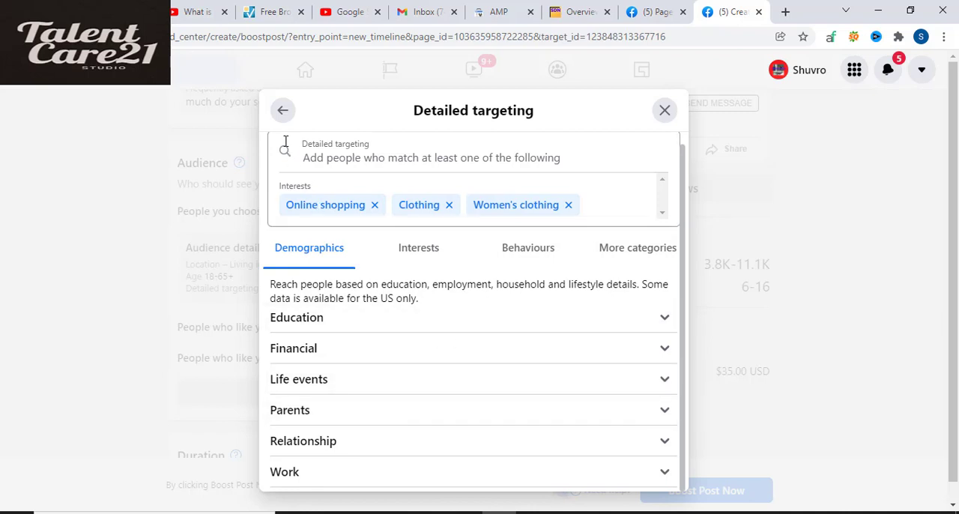
pyautogui.click(283, 113)
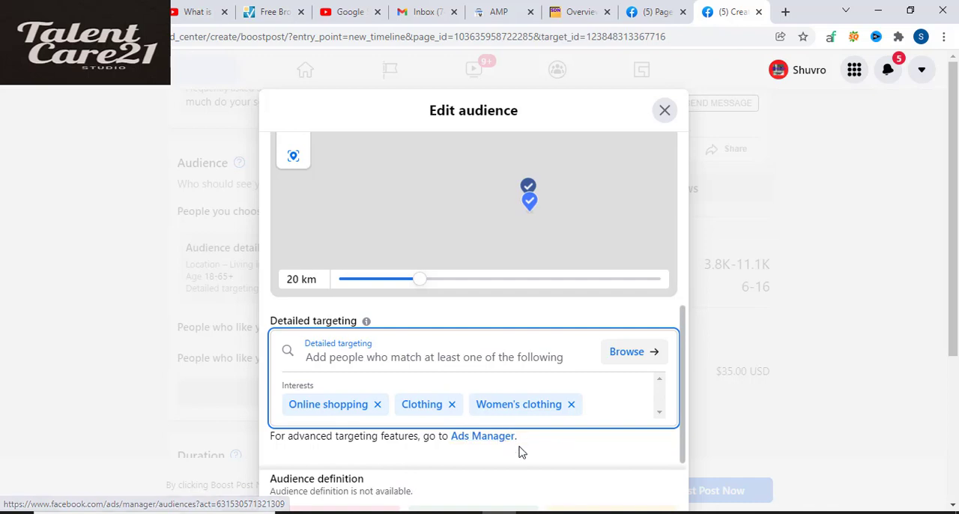
pyautogui.scroll(-3, 123, 418)
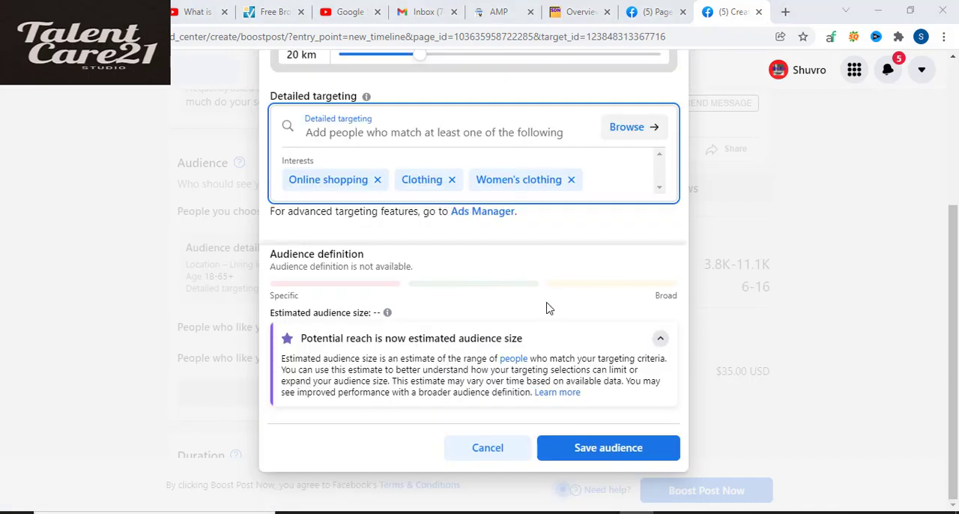
# - Save the edited audience with its detailed targeting interests
pyautogui.click(604, 455)
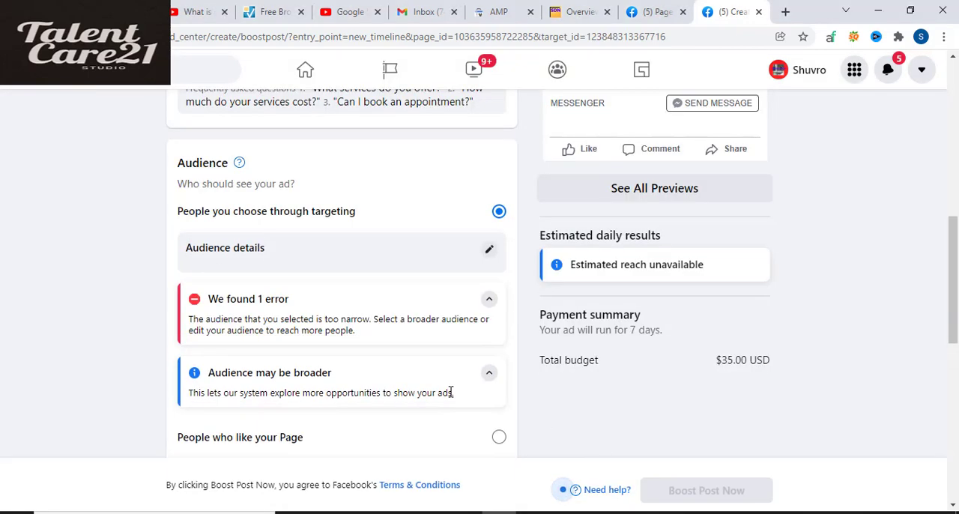
pyautogui.scroll(-2, 426, 303)
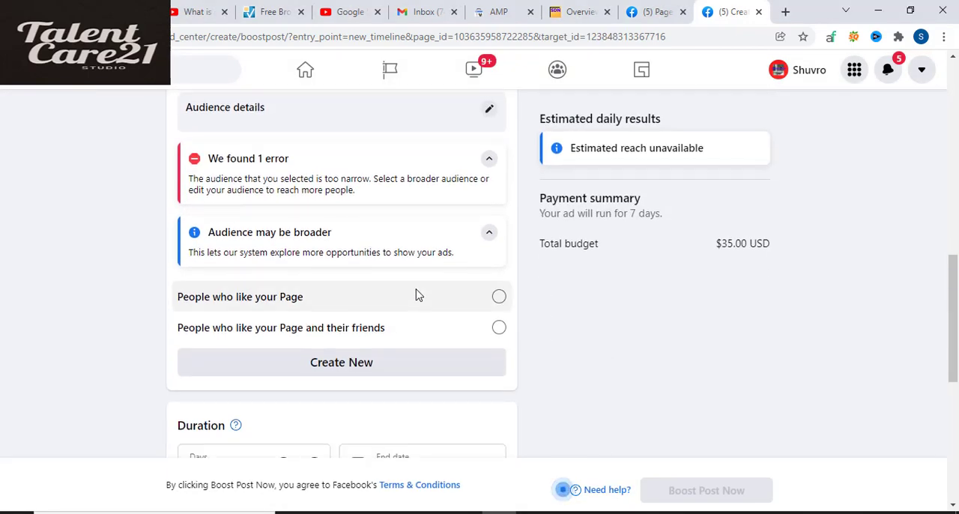
pyautogui.scroll(-1, 360, 242)
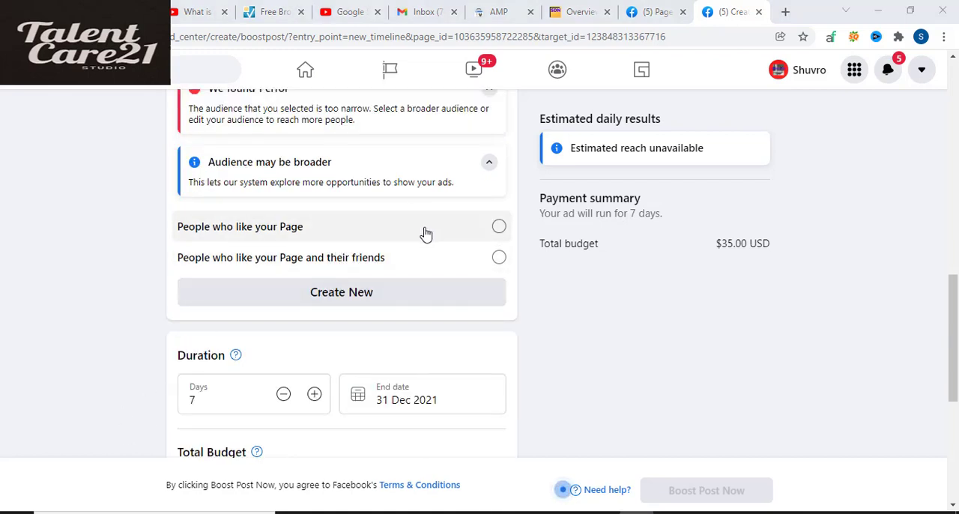
# - Look through the settings for creating a new audience, then close the form without creating one
pyautogui.click(361, 298)
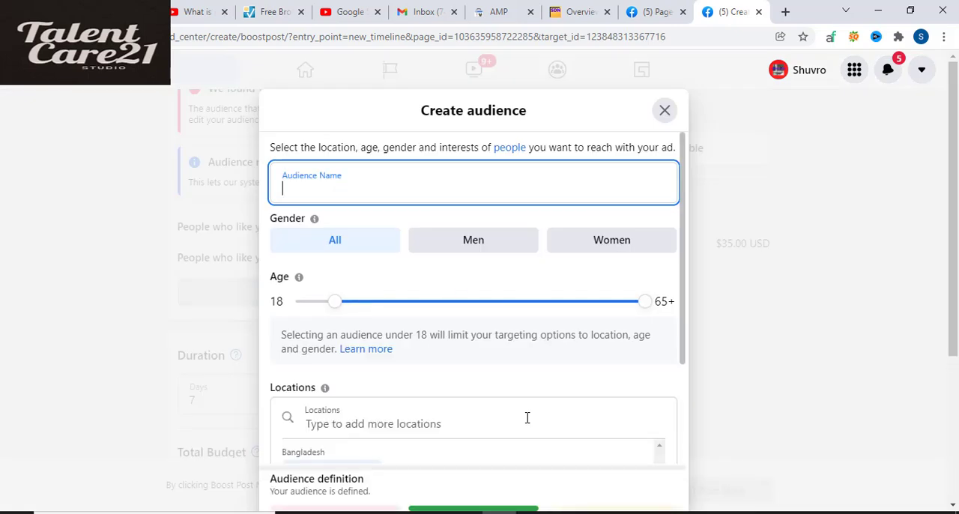
pyautogui.scroll(-3, 473, 370)
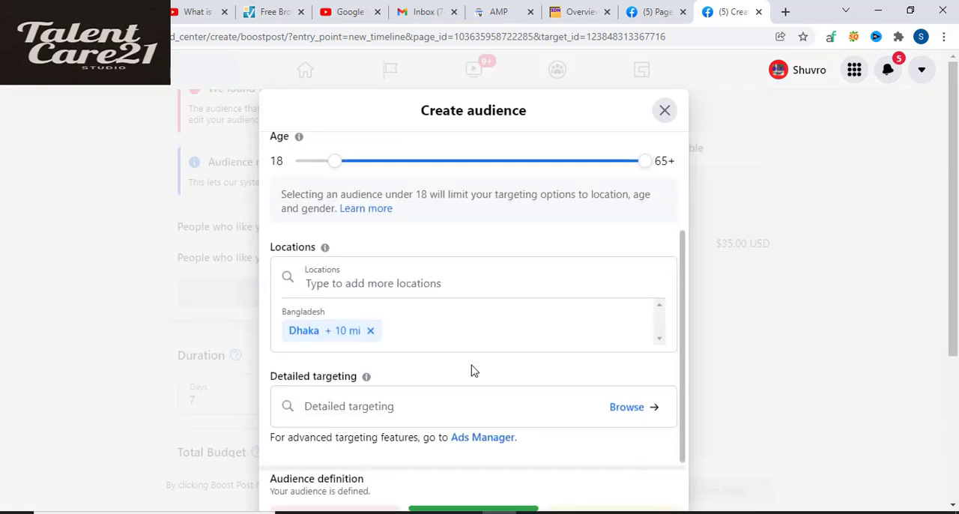
pyautogui.scroll(3, 473, 370)
pyautogui.click(664, 113)
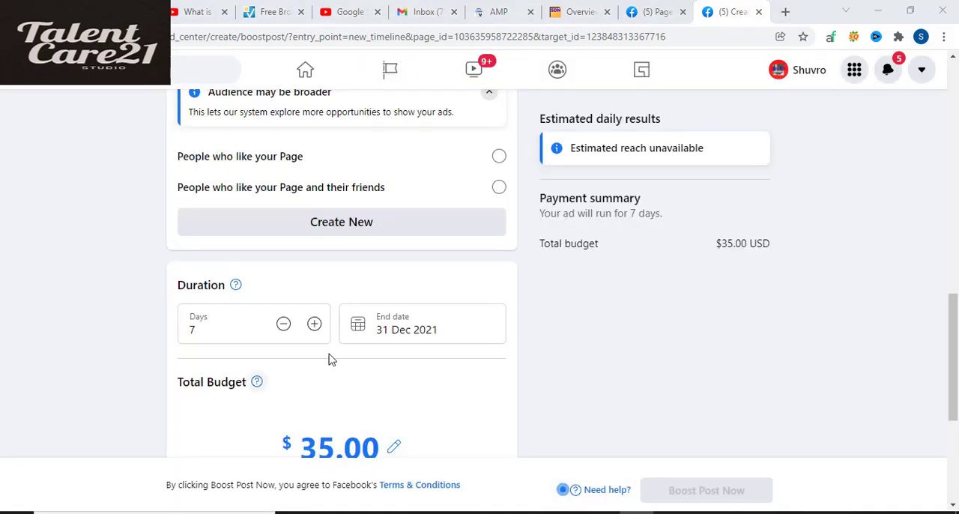
# - Set the boost's total budget to $700.00
pyautogui.scroll(-1, 446, 270)
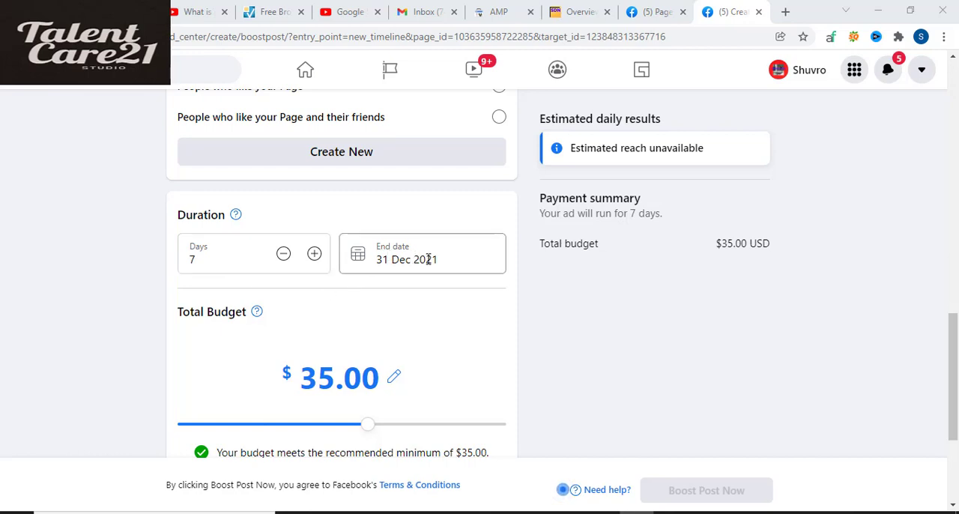
pyautogui.scroll(-1, 389, 296)
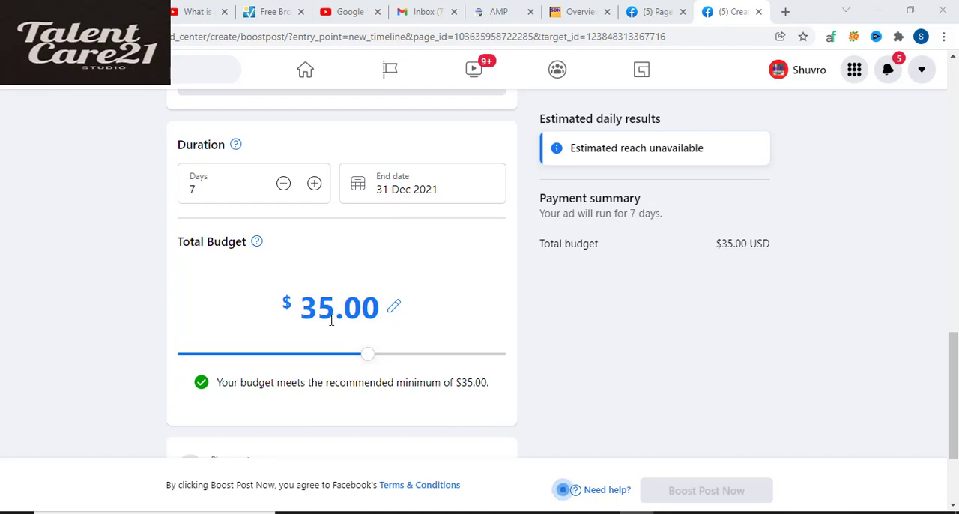
pyautogui.click(395, 319)
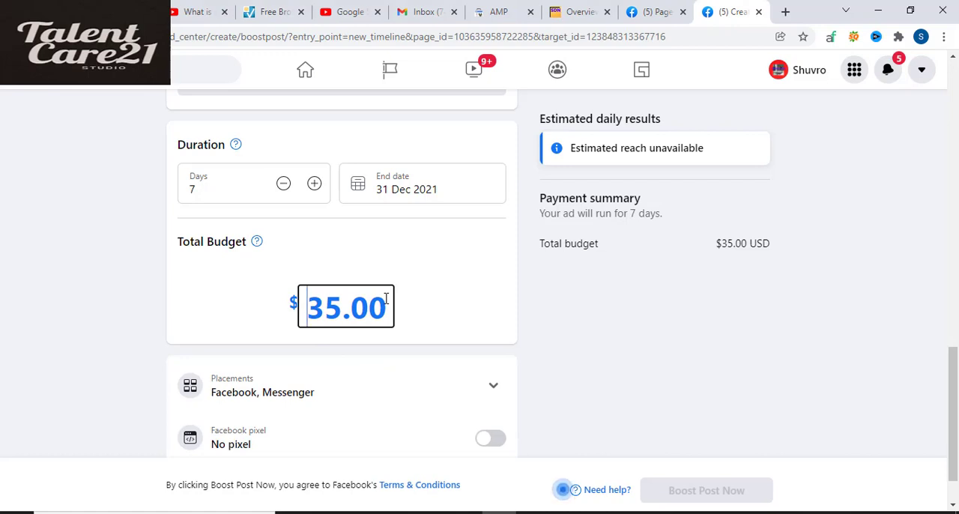
pyautogui.press('Right')
pyautogui.press('Right')
pyautogui.press('BackSpace')
pyautogui.press('BackSpace')
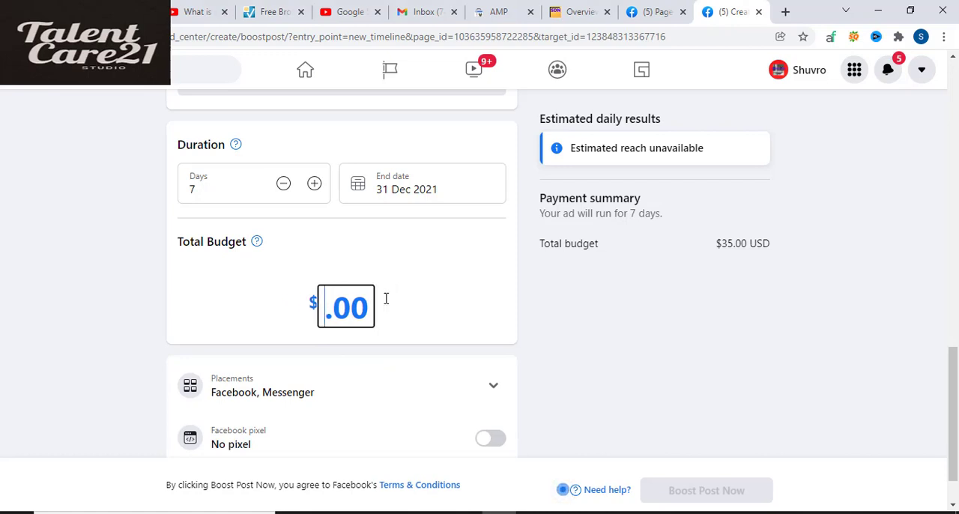
pyautogui.write('700')
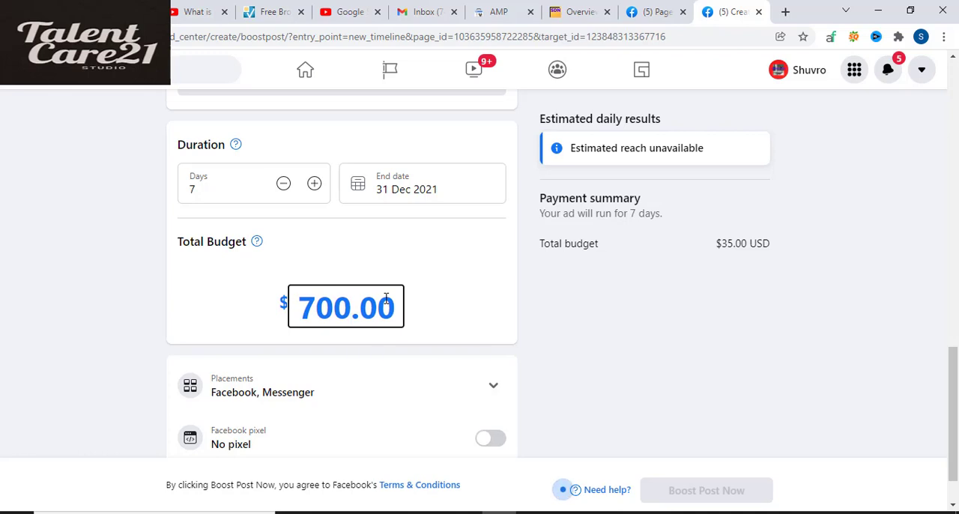
pyautogui.scroll(-1, 390, 311)
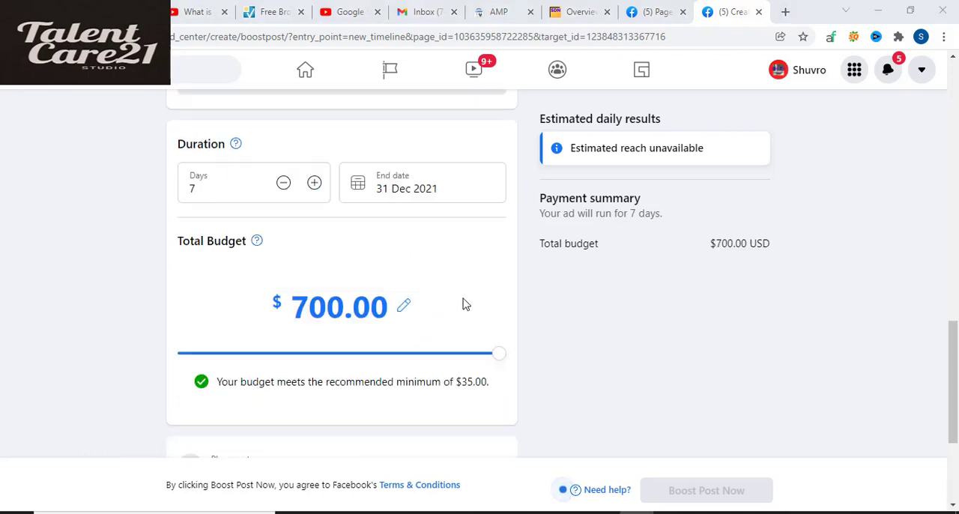
pyautogui.scroll(-2, 424, 307)
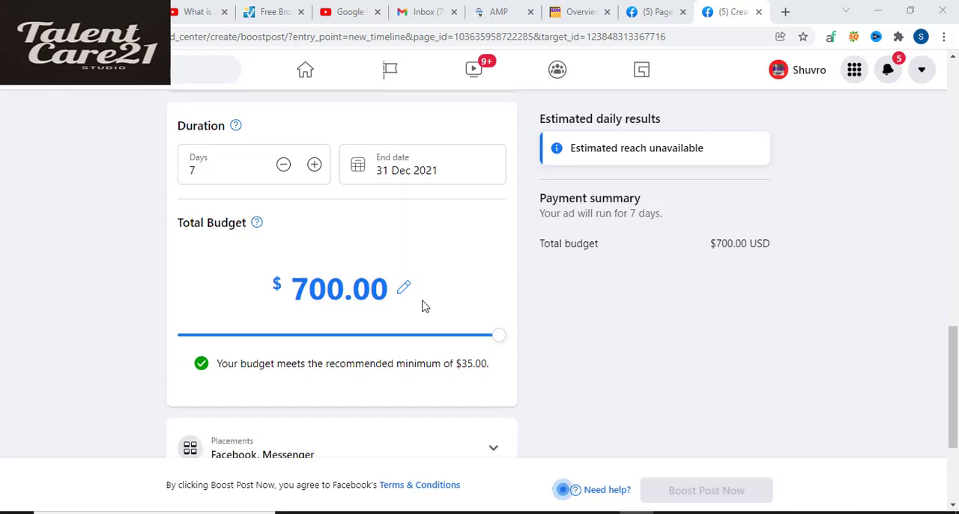
# - Examine the ad's placement options and payment method details
pyautogui.scroll(2, 417, 237)
pyautogui.scroll(-2, 413, 315)
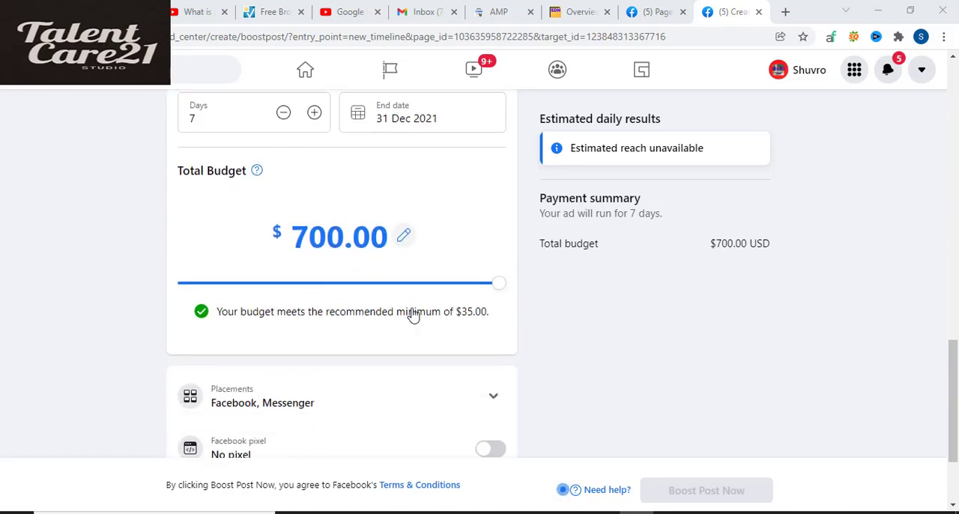
pyautogui.scroll(-1, 413, 309)
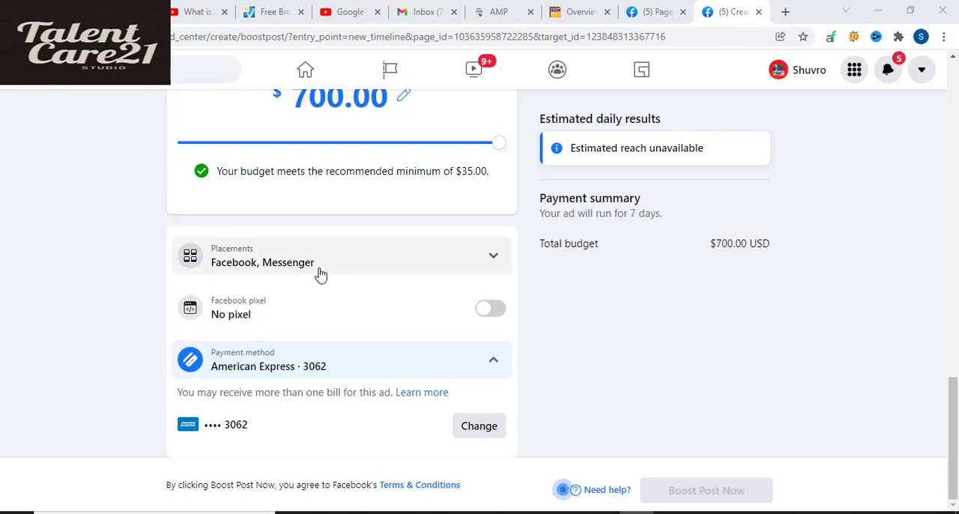
pyautogui.click(493, 257)
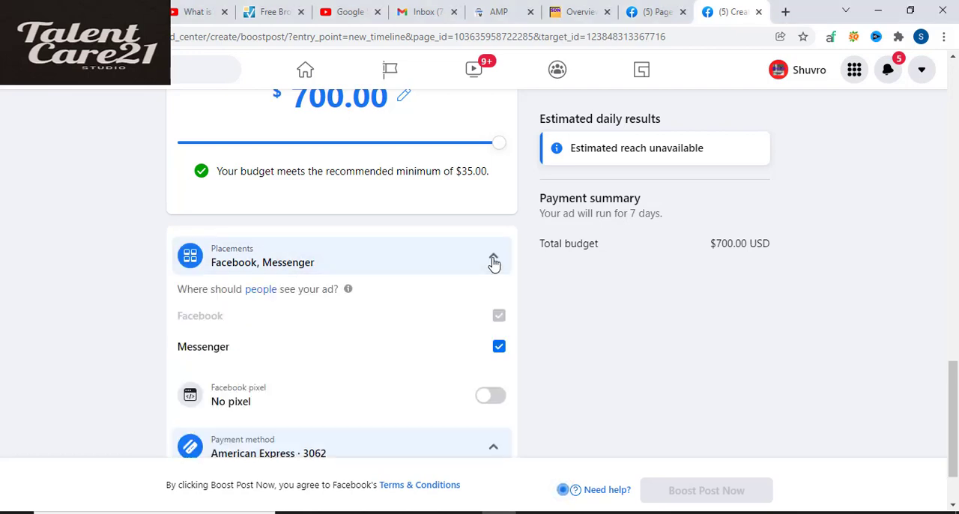
pyautogui.scroll(-2, 387, 316)
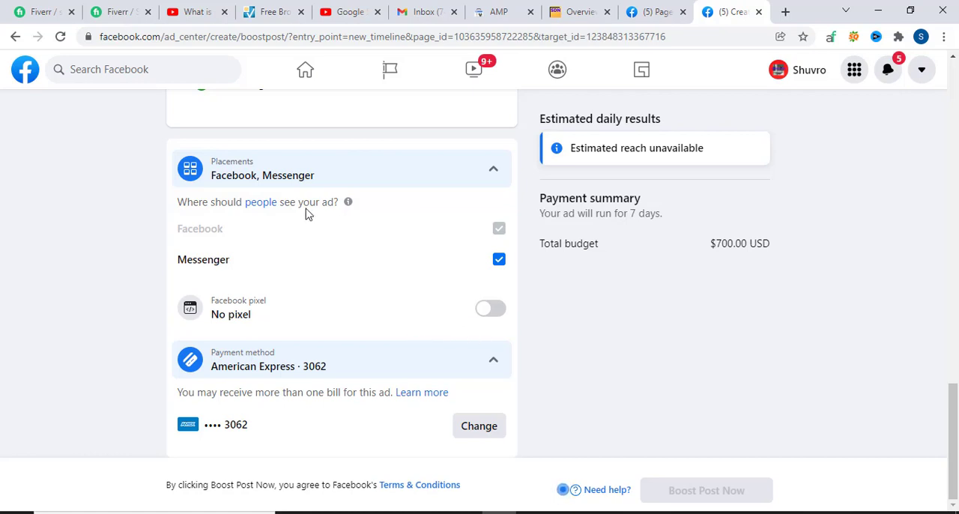
pyautogui.scroll(2, 403, 278)
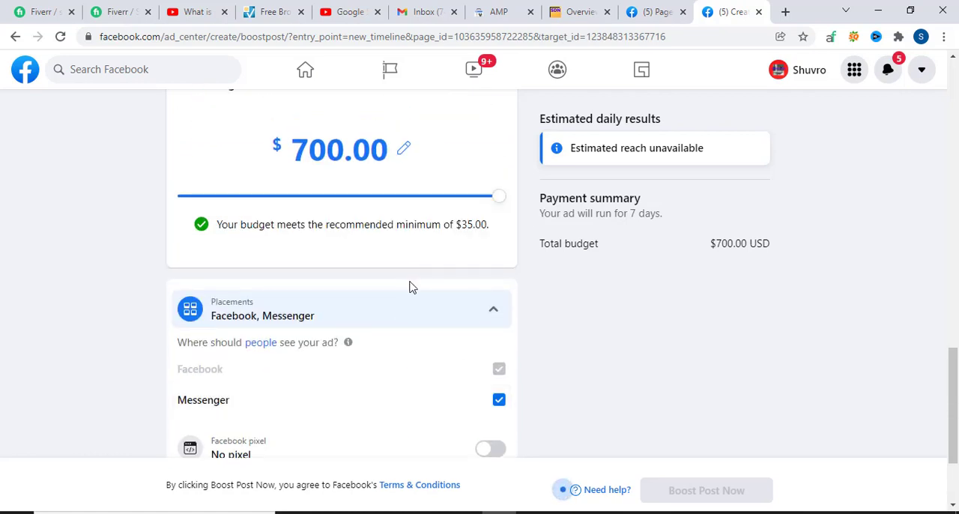
pyautogui.scroll(-2, 411, 286)
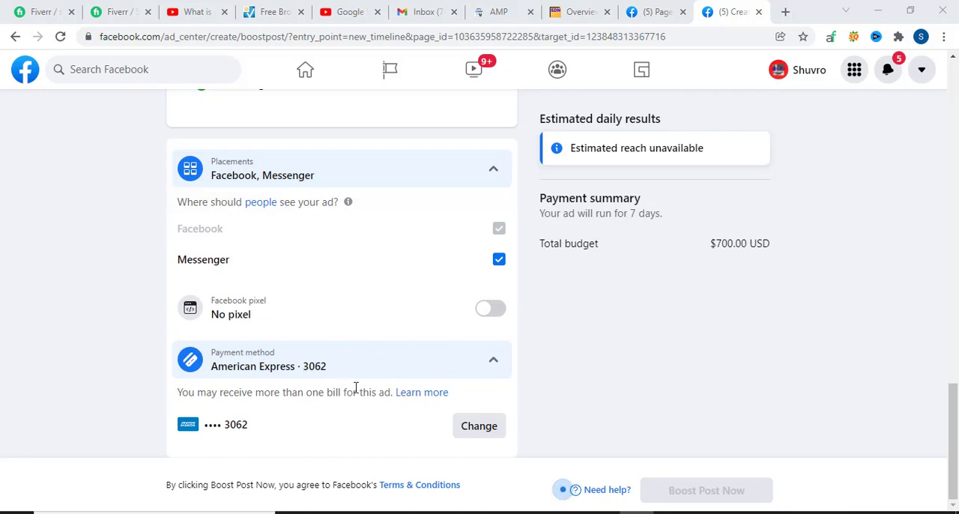
pyautogui.click(492, 363)
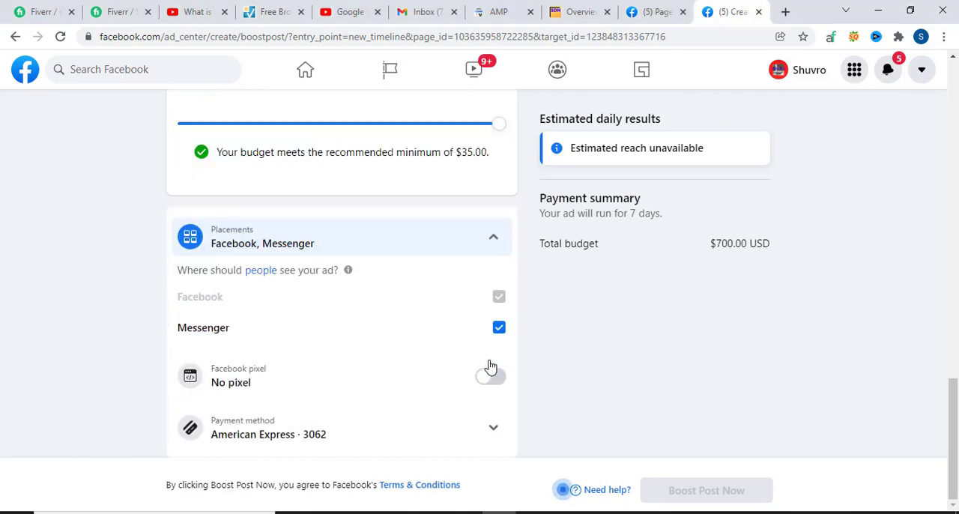
pyautogui.click(493, 428)
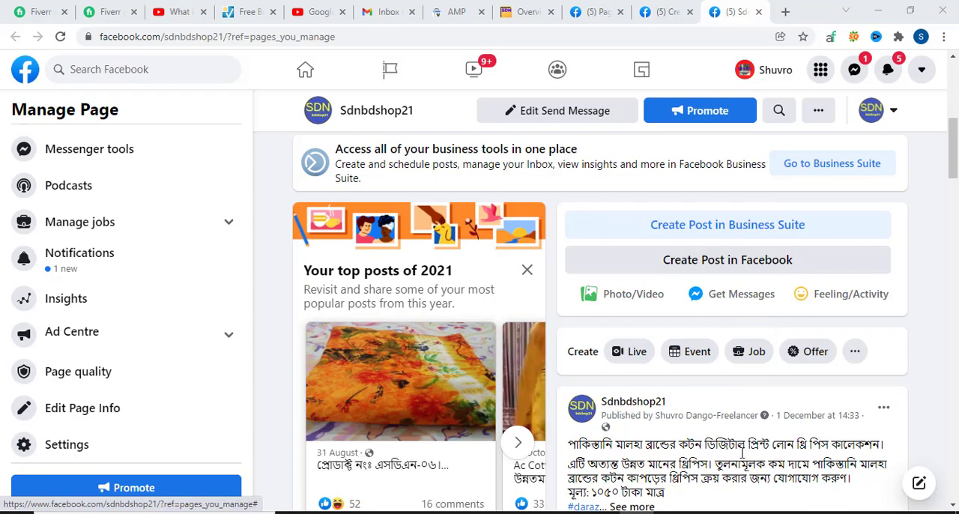
# - Open the Ad Centre of the Sdnbdshop21 Page
pyautogui.scroll(-5, 762, 453)
pyautogui.scroll(-10, 763, 450)
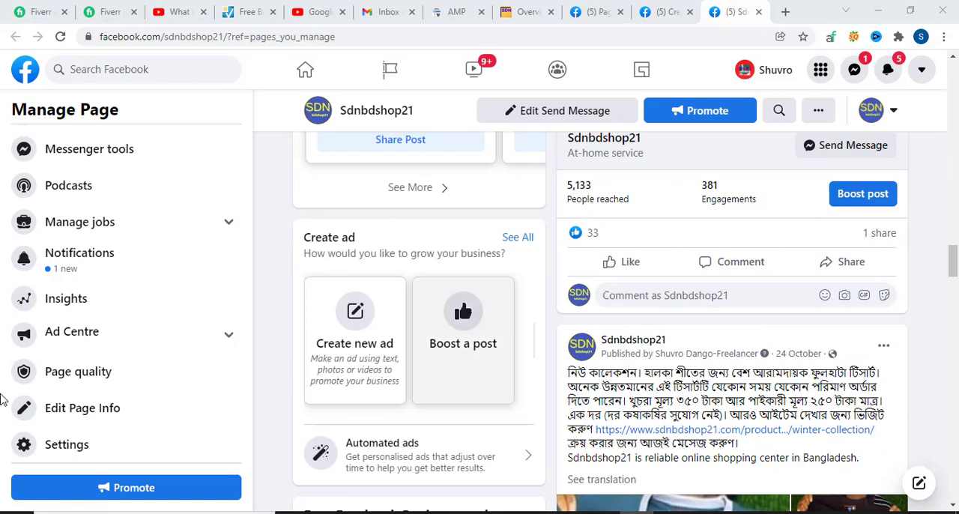
pyautogui.click(84, 343)
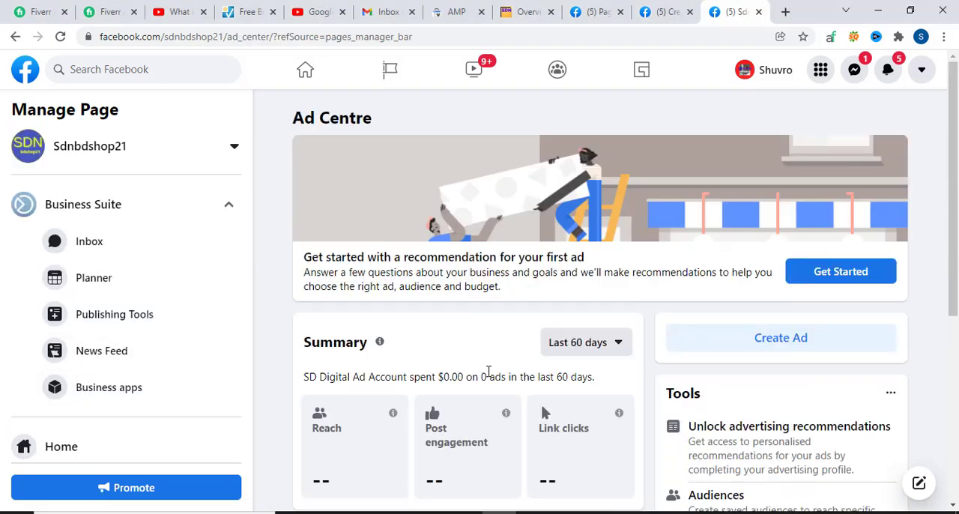
# - Examine the Ad Centre summary and the reach, messaging conversations and spending of the completed ads
pyautogui.scroll(-3, 489, 369)
pyautogui.scroll(1, 449, 278)
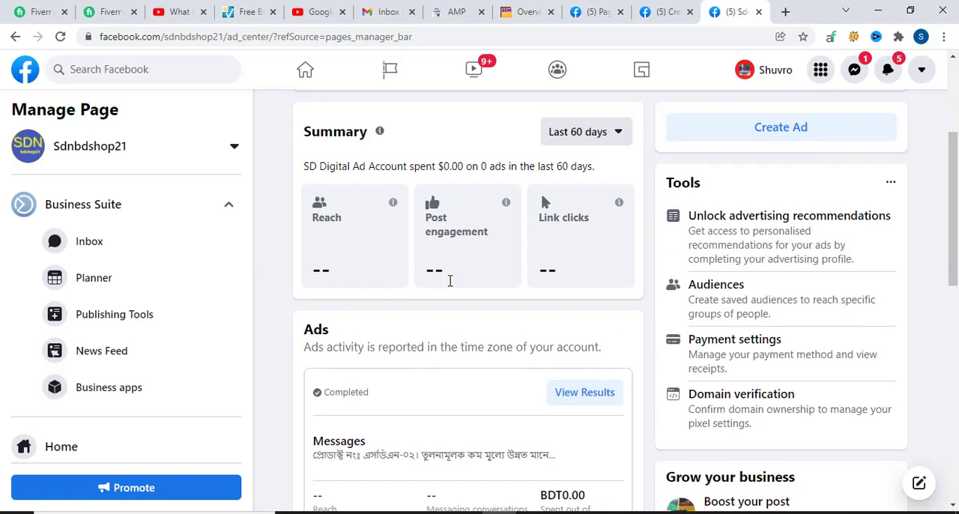
pyautogui.scroll(-1, 374, 250)
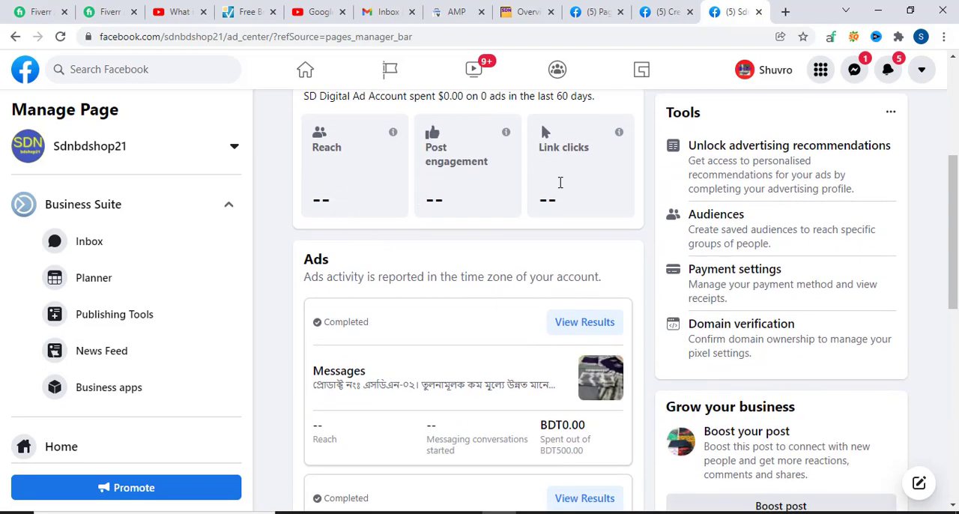
pyautogui.scroll(-2, 461, 296)
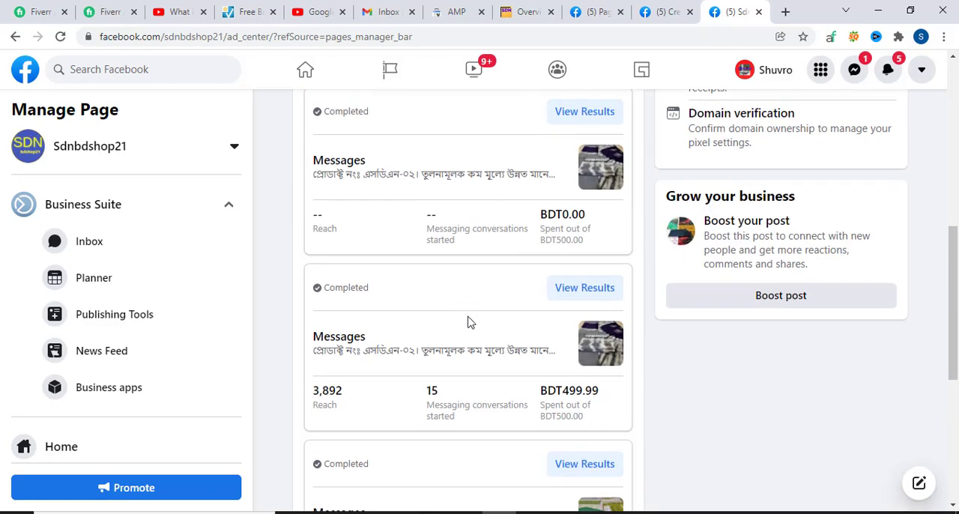
pyautogui.scroll(-4, 467, 321)
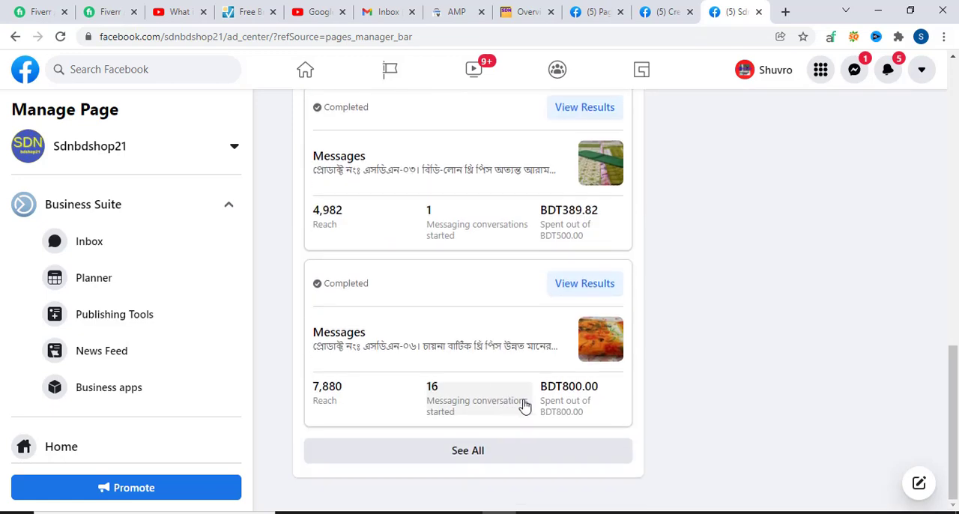
pyautogui.scroll(4, 527, 416)
pyautogui.scroll(3, 527, 417)
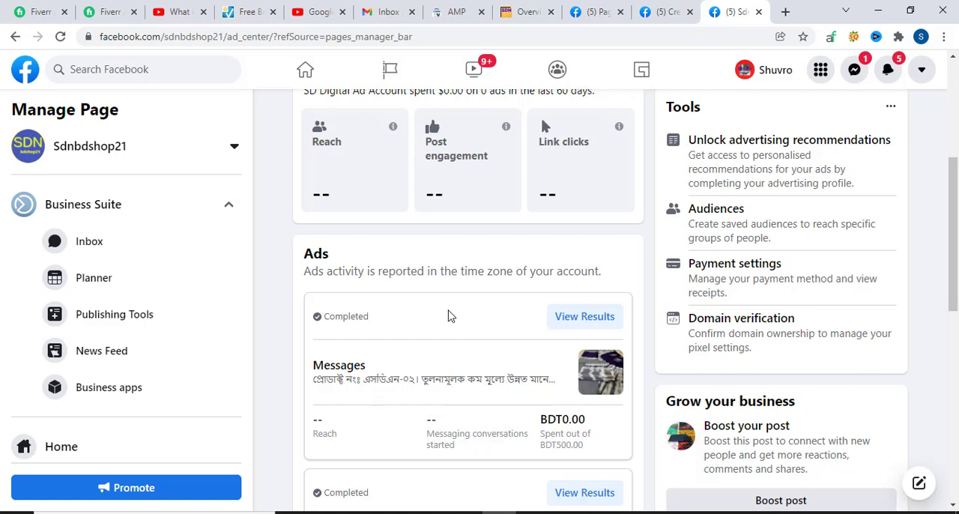
pyautogui.scroll(4, 429, 360)
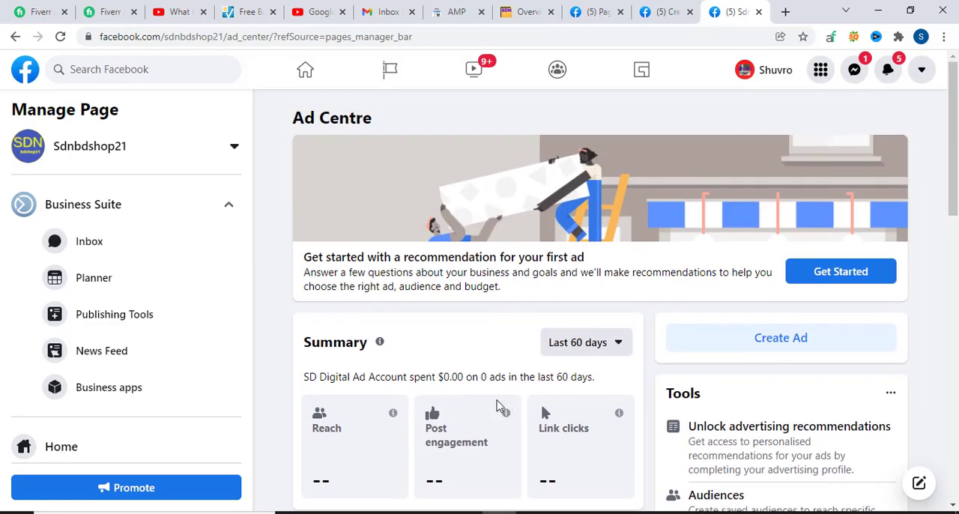
# - Return to the Boost post page and review its goal, special ad category and messaging app settings
pyautogui.hotkey('ctrl', 'shift', 'Tab')
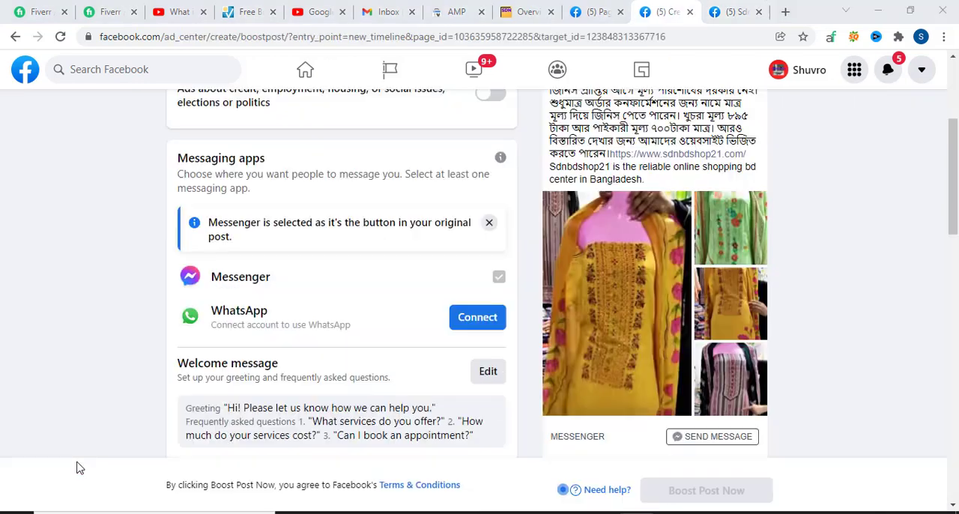
pyautogui.scroll(3, 370, 341)
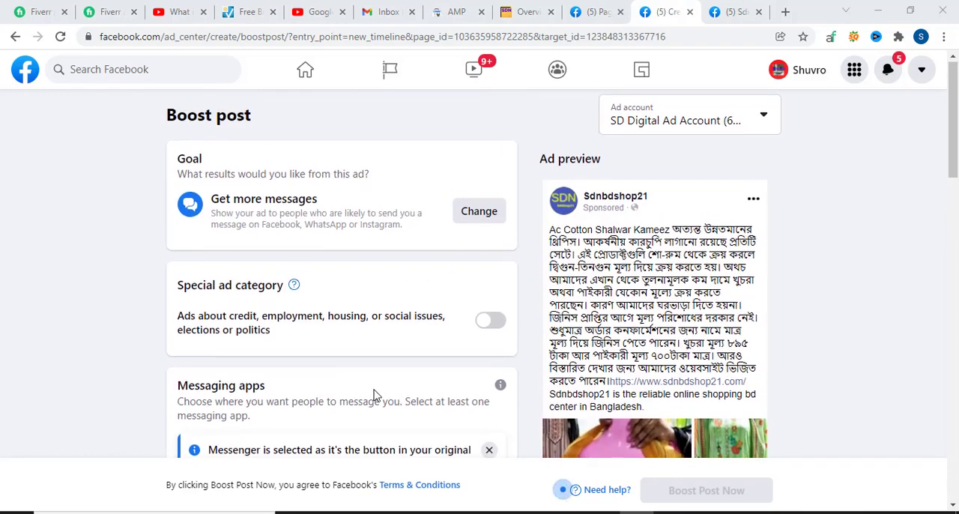
pyautogui.scroll(-4, 375, 397)
pyautogui.scroll(4, 376, 400)
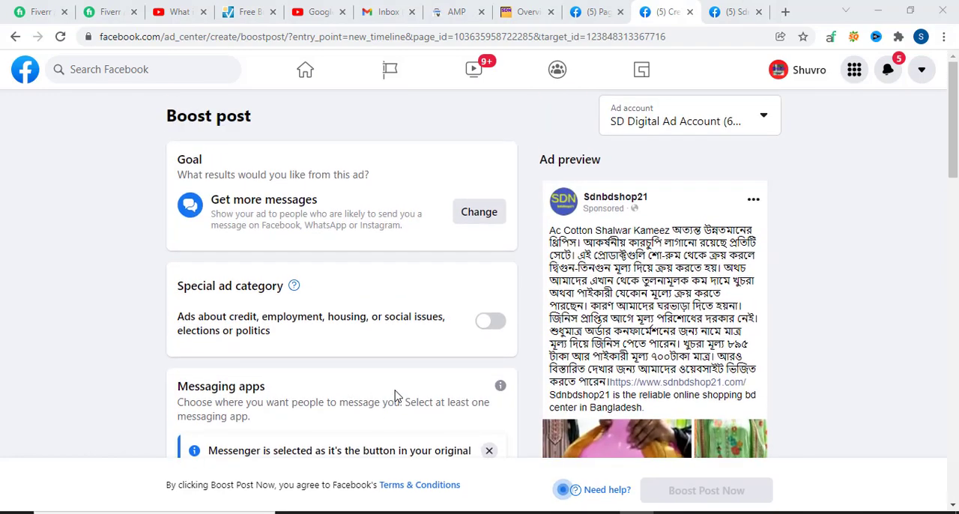